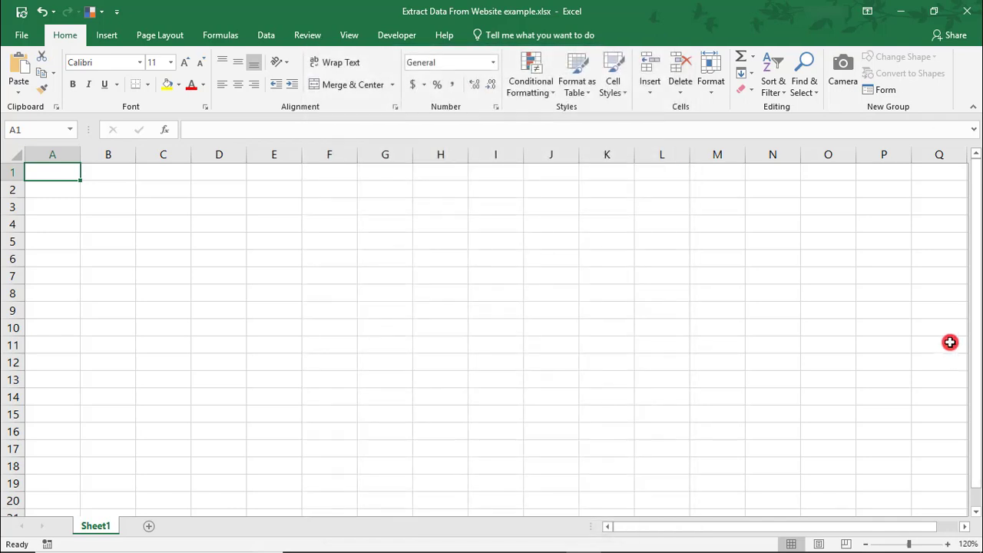
Start a From Web query and load the pasted Wikipedia busiest-airports-by-passenger-traffic URL in its preview
click(262, 37)
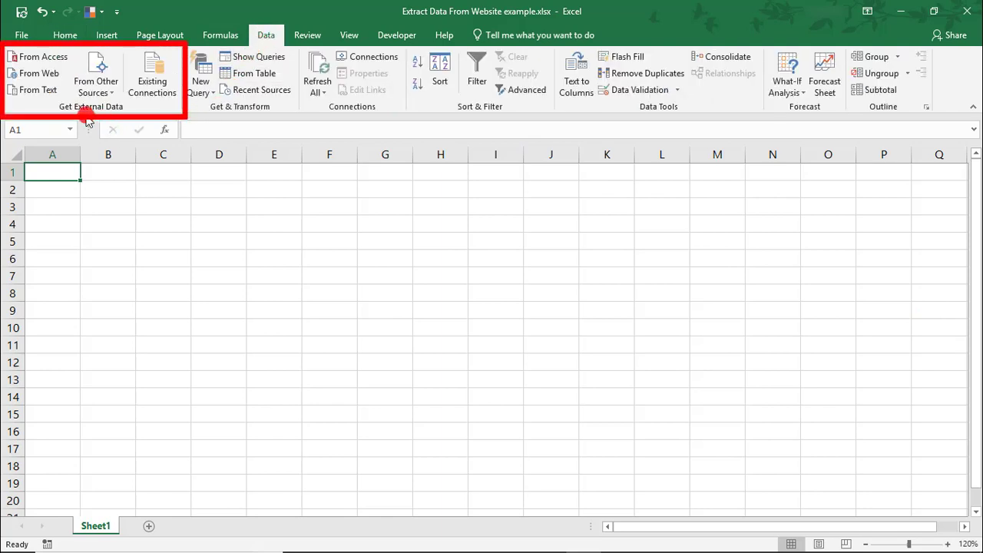
click(46, 76)
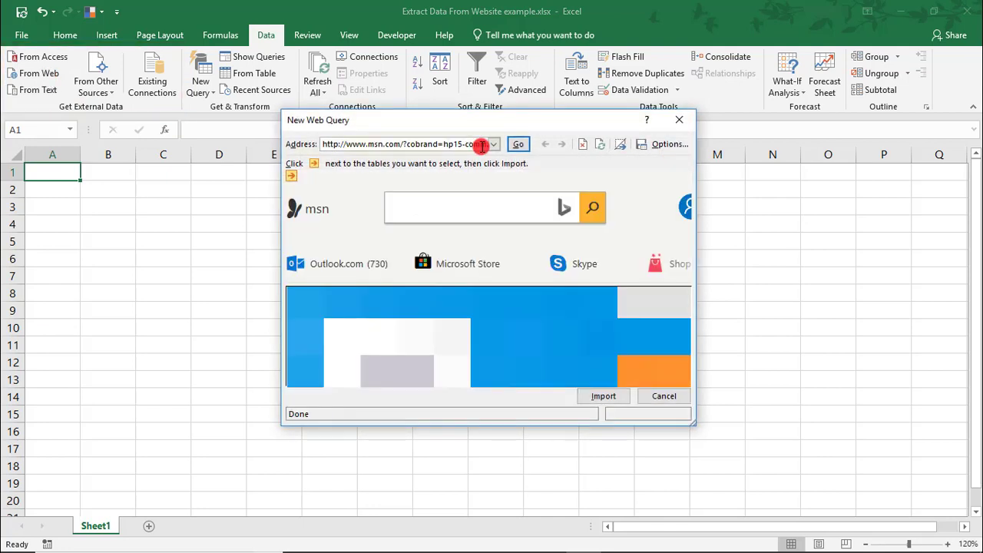
click(455, 146)
drag(455, 146, 306, 147)
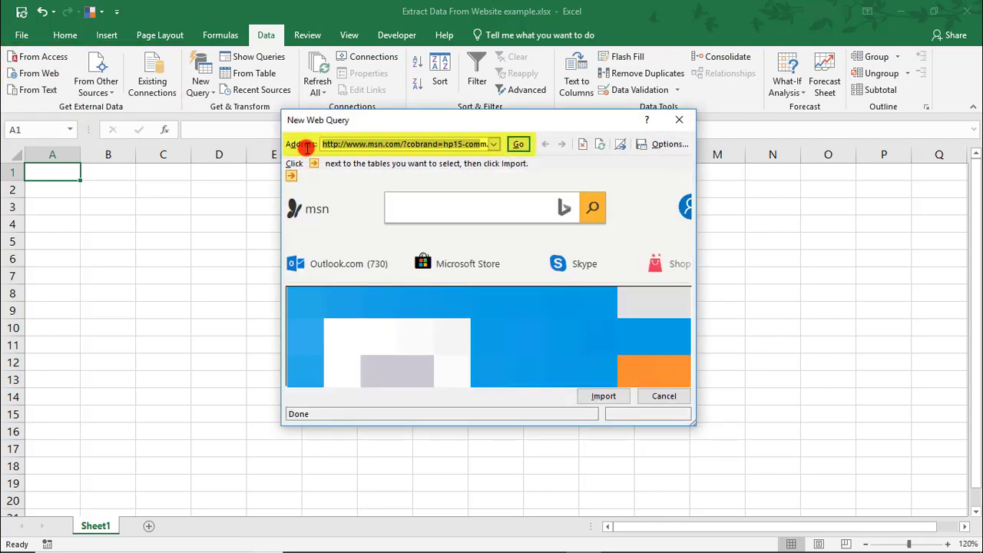
click(384, 147)
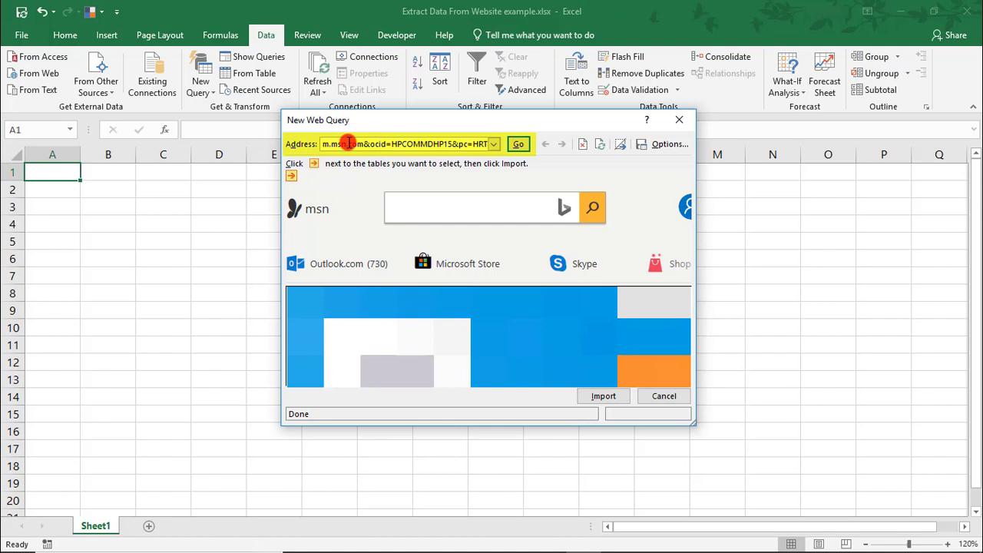
key(ctrl+a)
key(BackSpace)
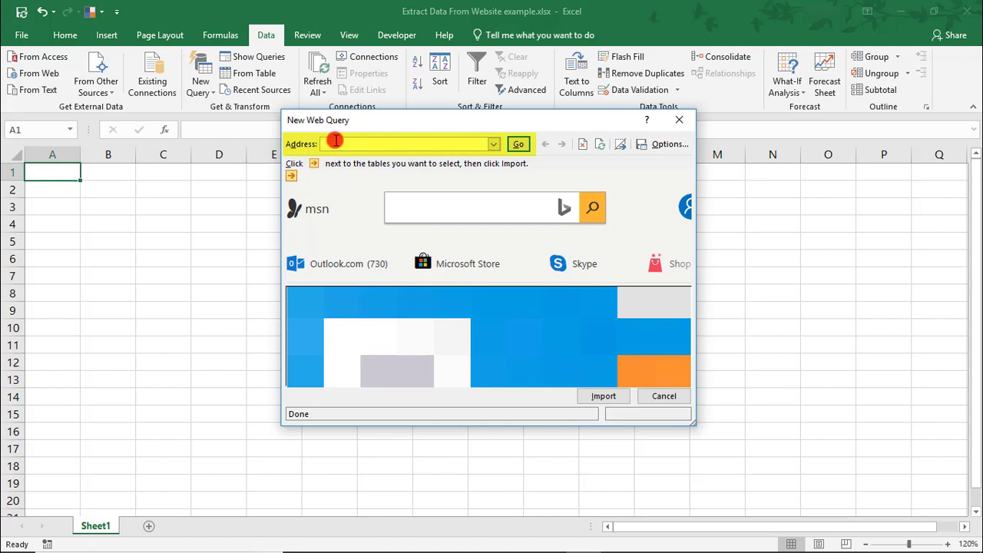
key(ctrl+v)
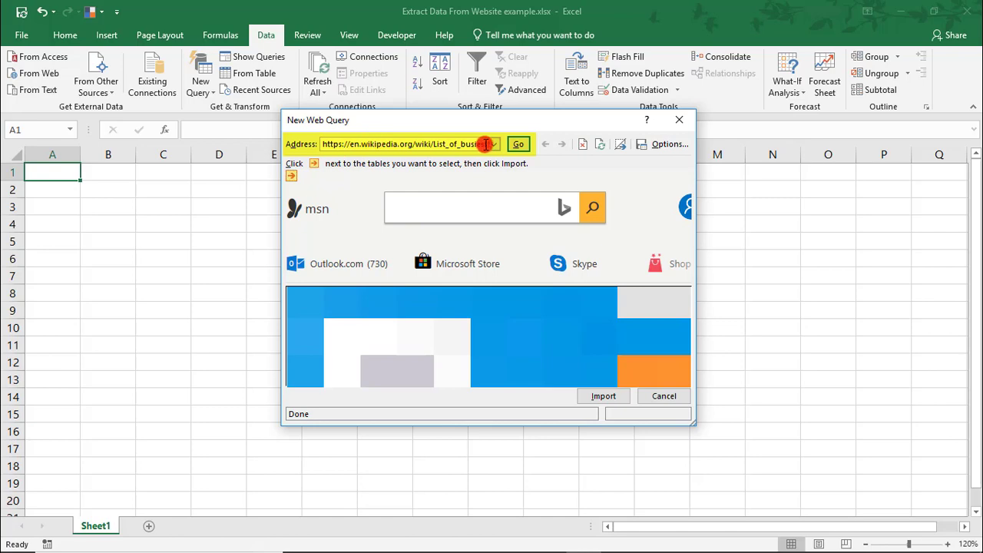
click(518, 146)
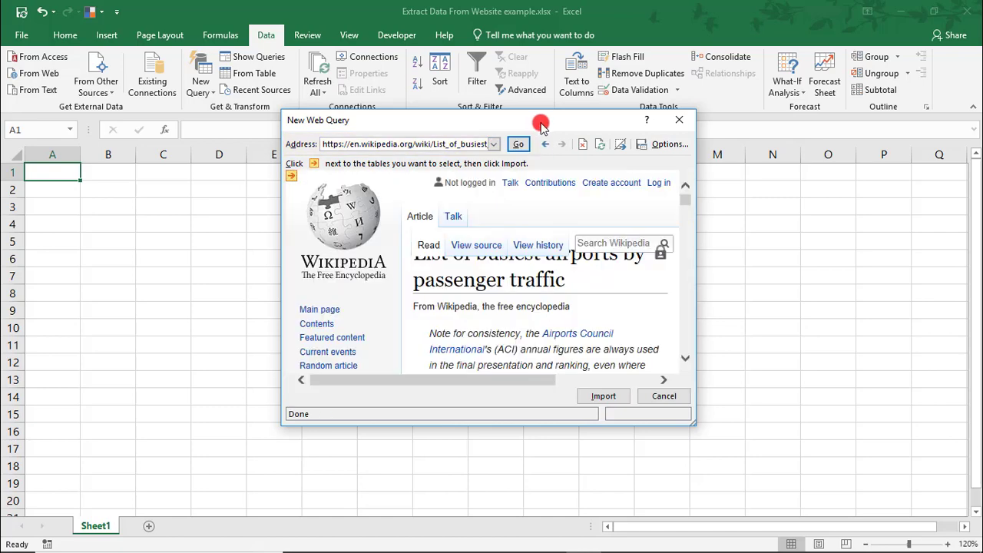
Enlarge the New Web Query window, mark the whole airports page, and import it
drag(541, 123, 383, 99)
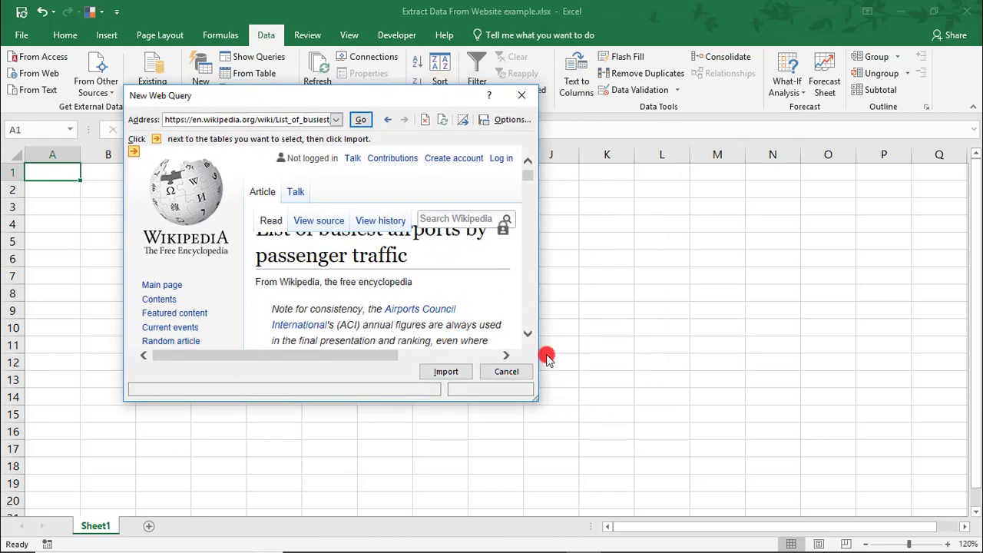
drag(537, 397, 777, 488)
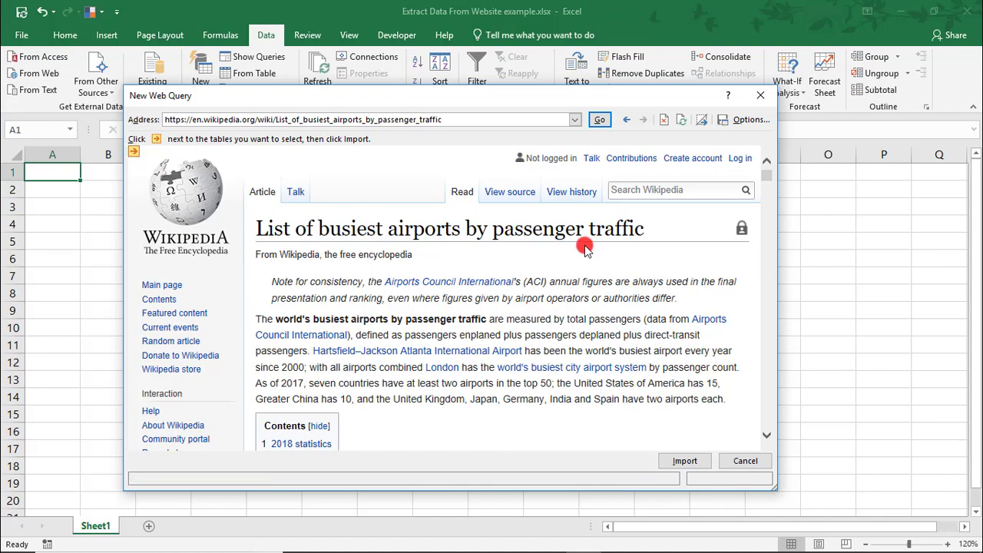
drag(766, 176, 728, 438)
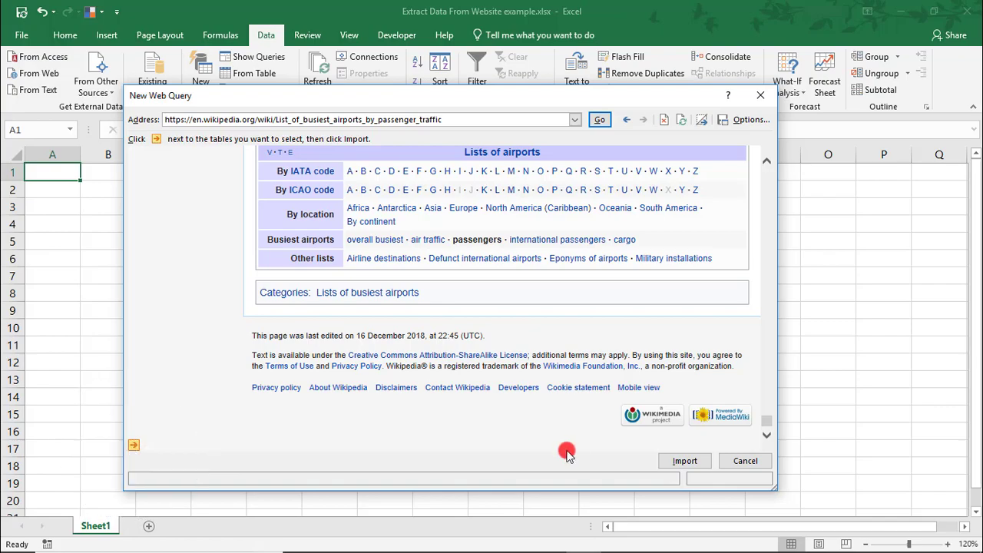
drag(765, 421, 748, 164)
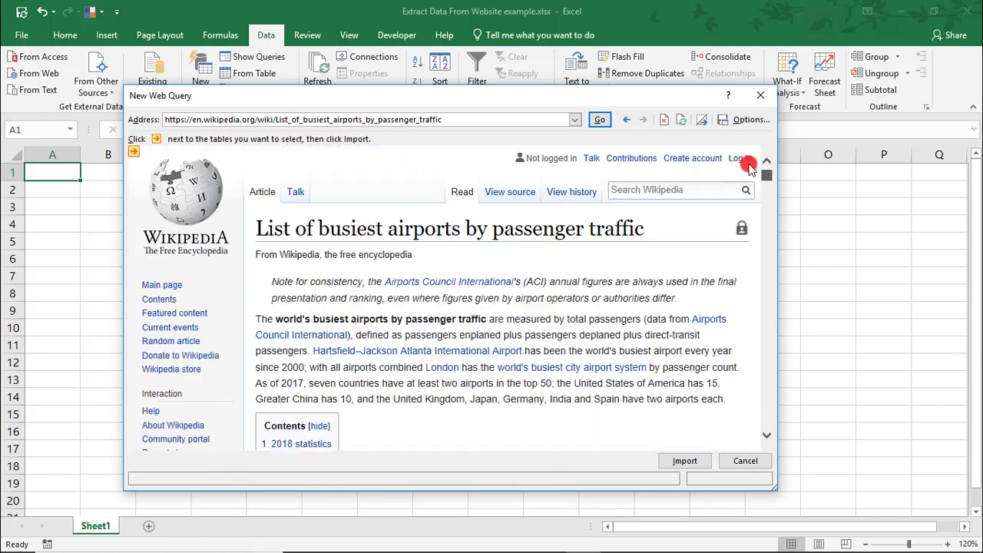
click(135, 153)
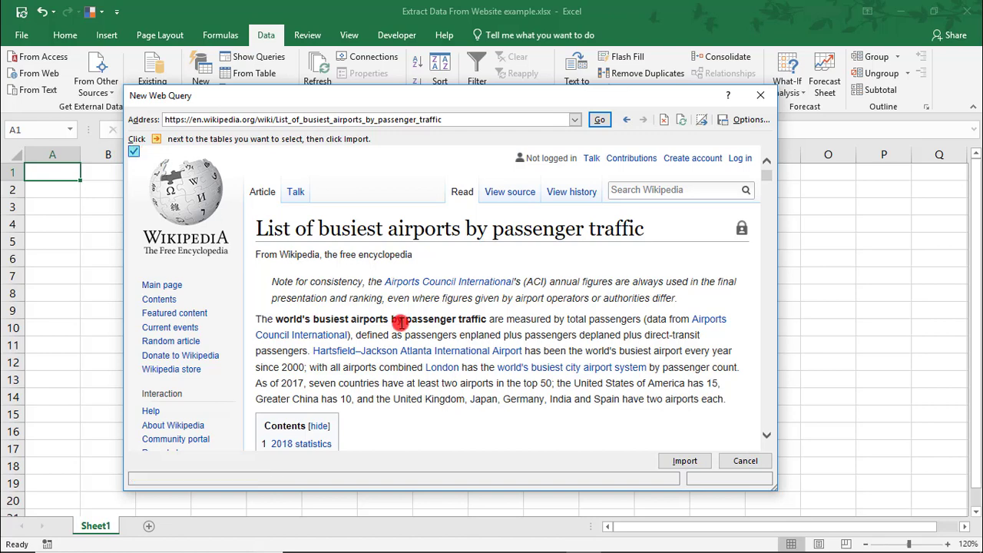
click(685, 461)
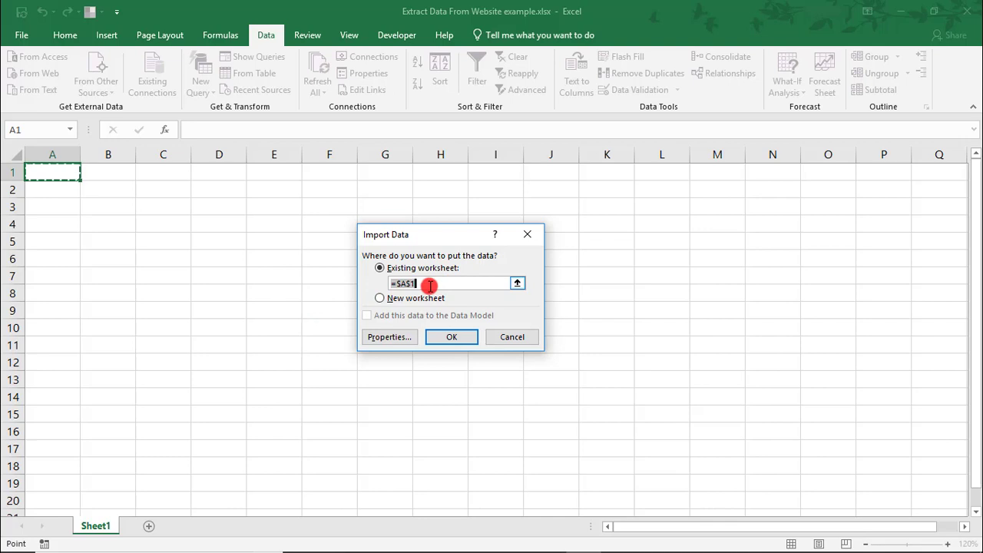
Place the imported page on the existing worksheet at $A$1 after reviewing its data range properties
click(388, 337)
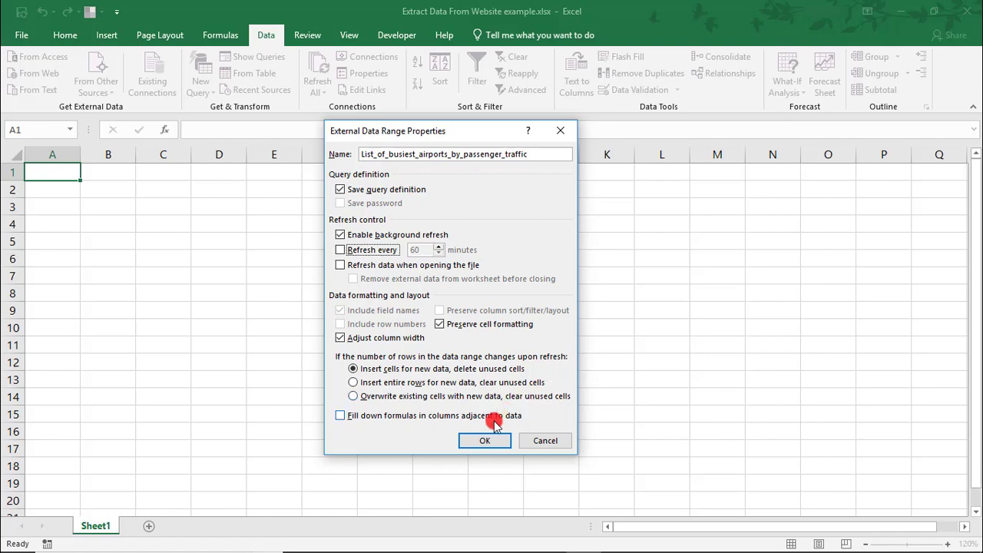
click(484, 441)
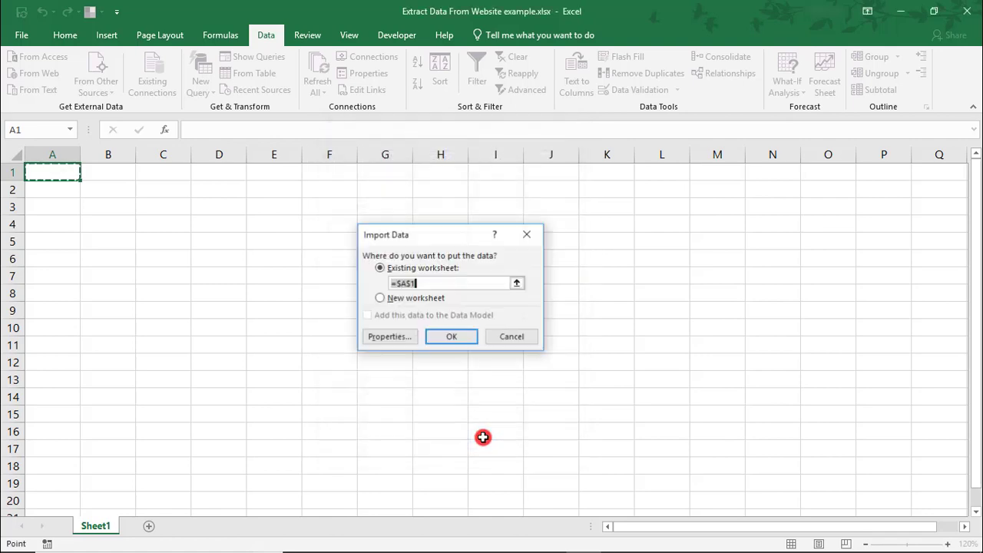
click(467, 337)
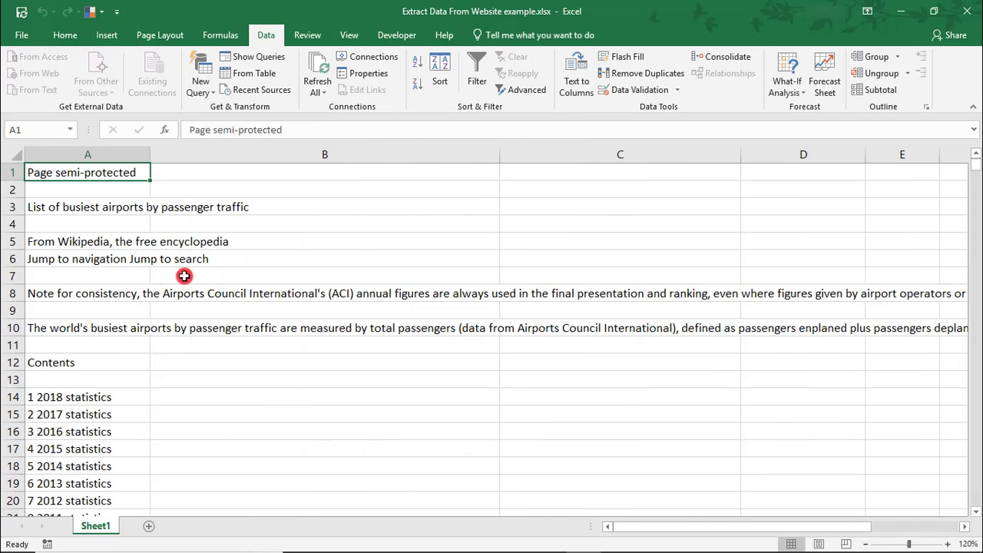
Scroll through Sheet1 and back to row 1 to view the page header lines and contents list
click(72, 259)
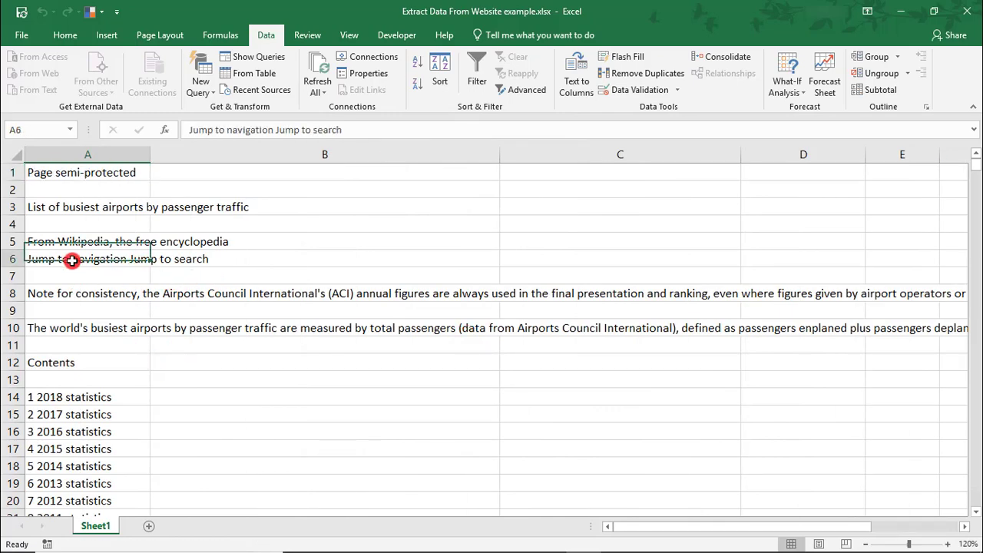
scroll(247, 358, down, 7)
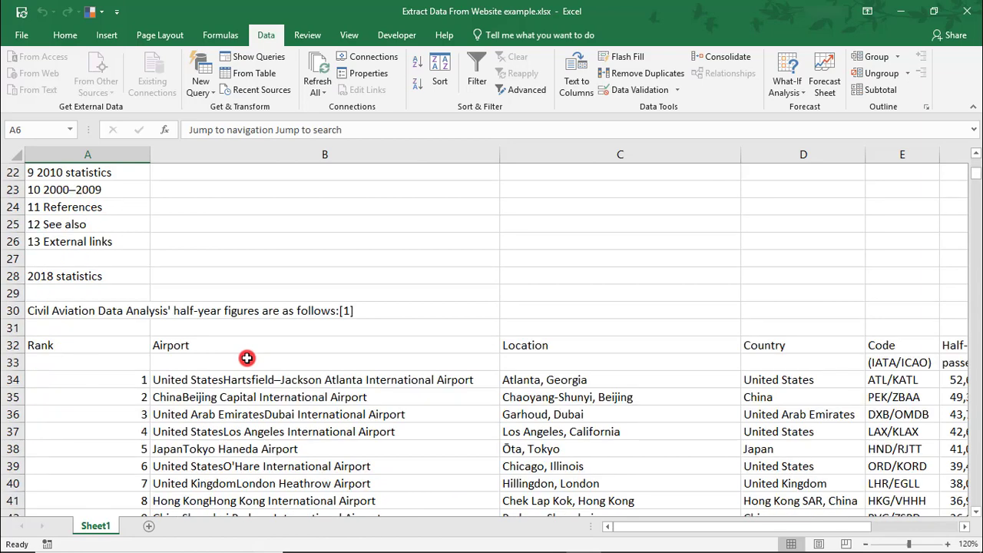
scroll(123, 315, down, 1)
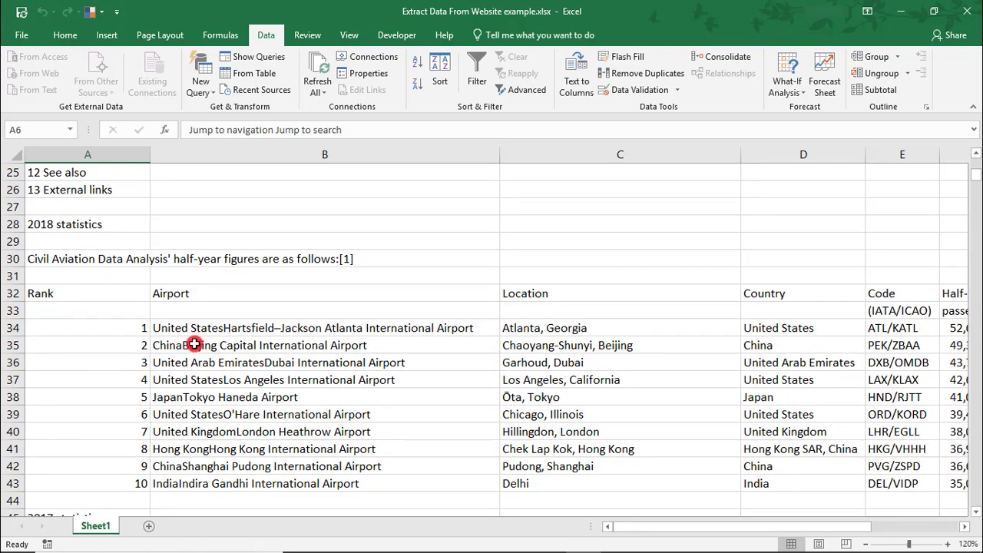
scroll(197, 344, down, 3)
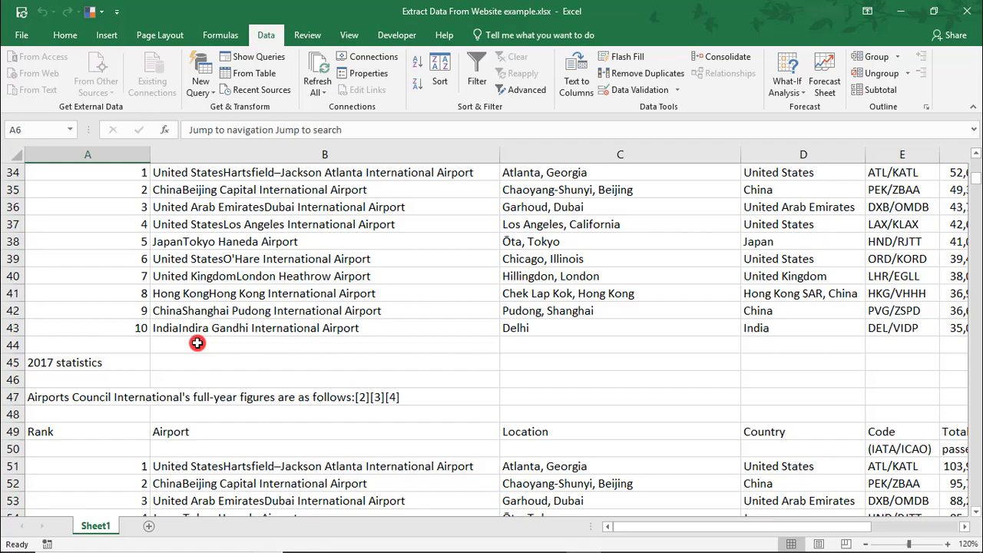
scroll(197, 344, down, 5)
scroll(197, 344, up, 2)
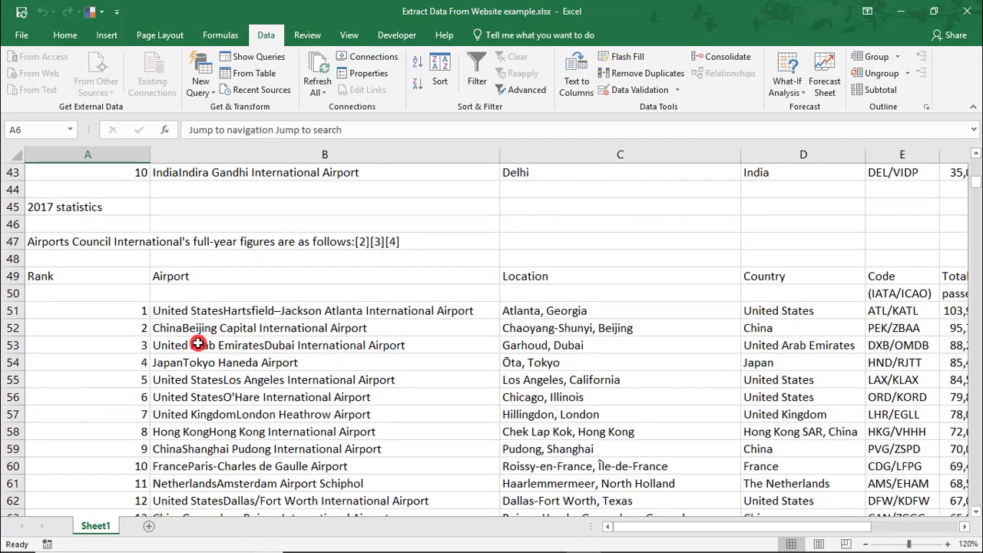
scroll(197, 343, up, 1)
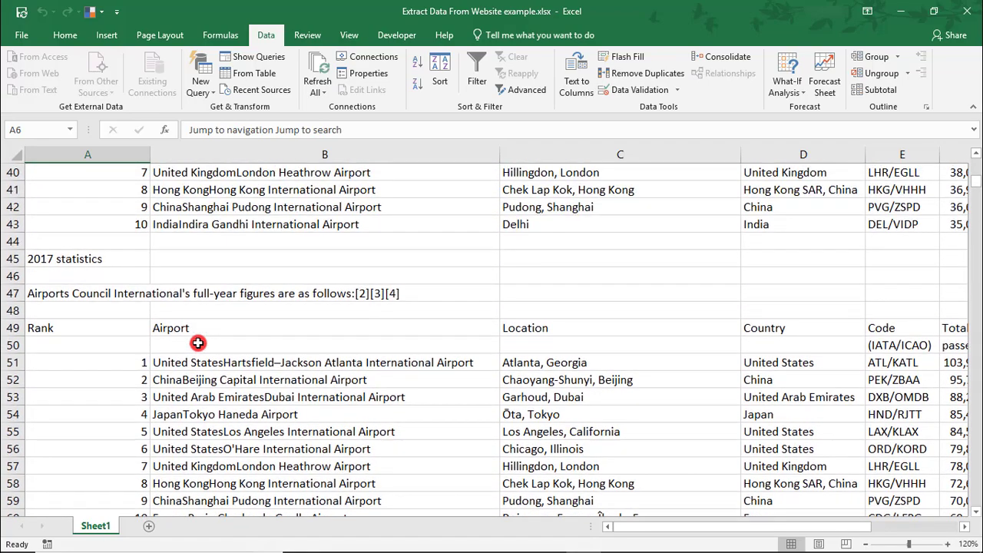
scroll(197, 343, up, 13)
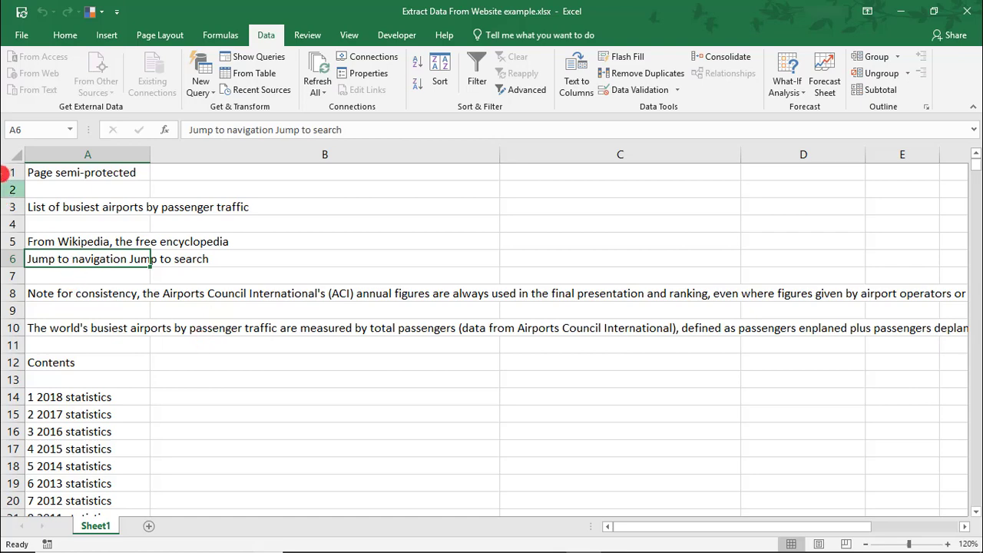
Delete the page-header rows above the 2018 table on Sheet1, then refresh all the web data
mouse_move(9, 172)
mouse_down()
mouse_move(18, 540)
mouse_move(45, 192)
mouse_up()
right_click(46, 192)
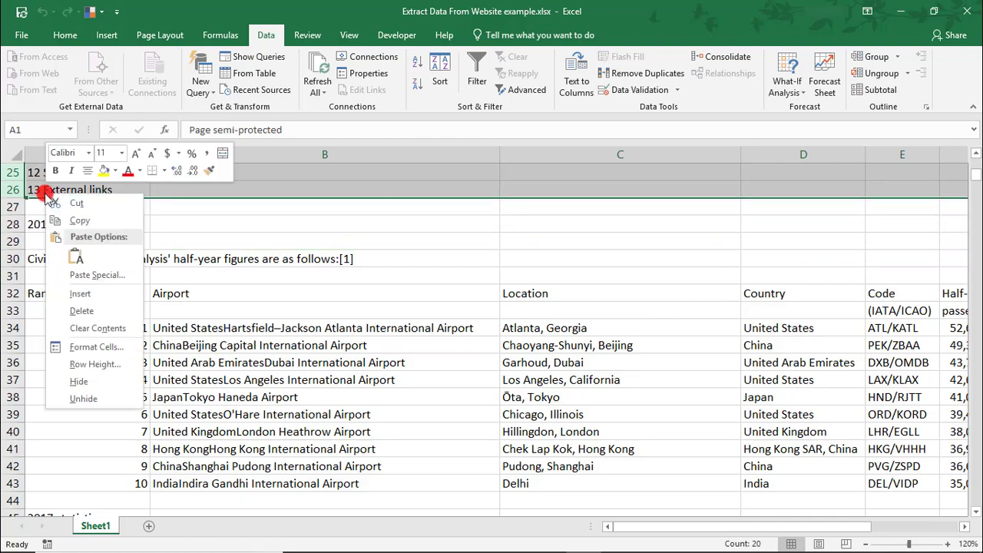
click(98, 311)
key(ctrl+Home)
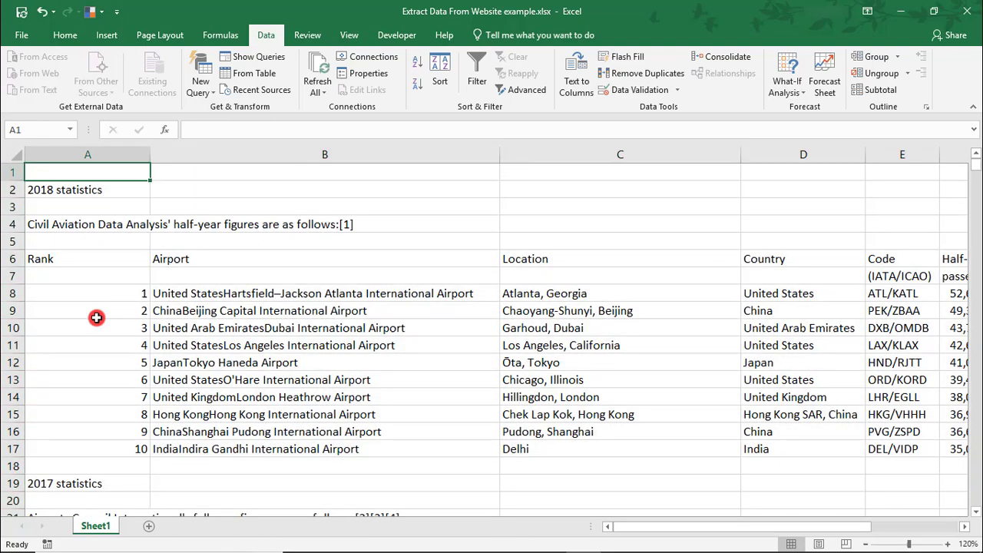
click(318, 77)
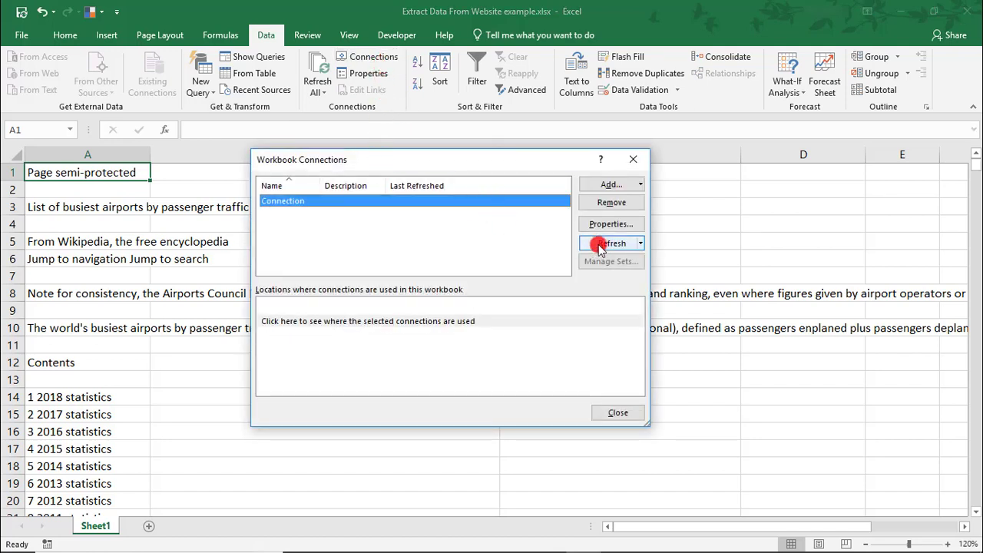
Review the connection's and the imported range's refresh properties, closing both without changes
click(611, 223)
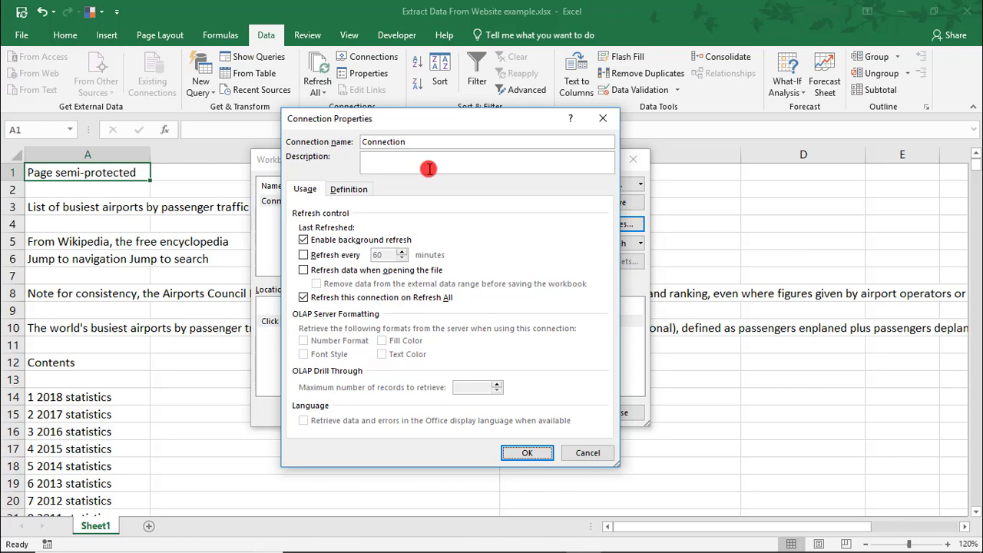
click(572, 453)
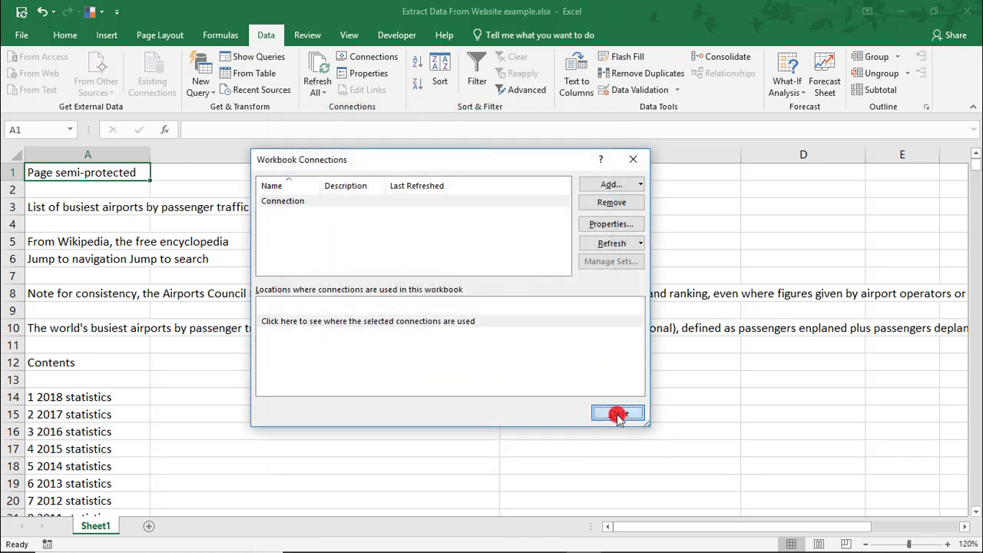
click(618, 414)
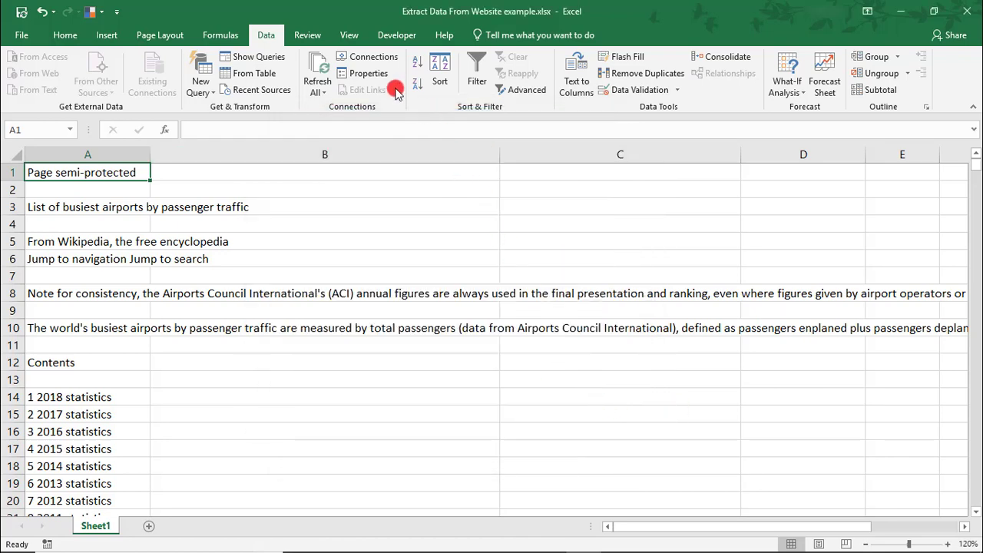
click(374, 73)
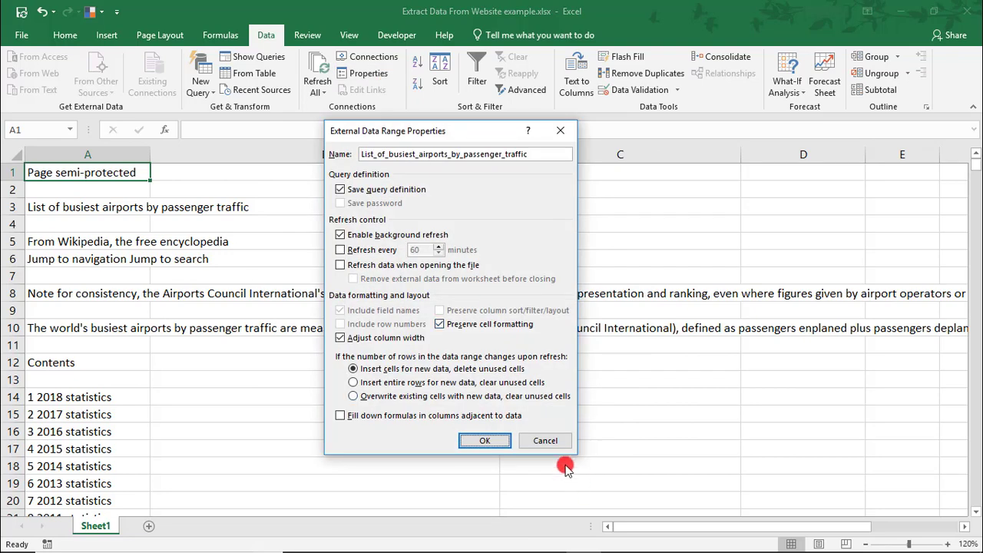
click(558, 441)
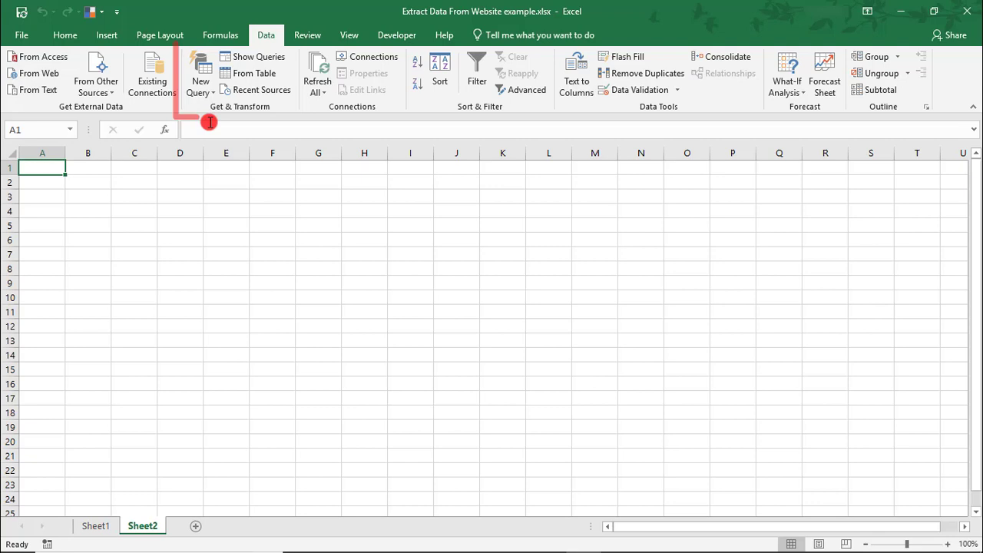
Start a Power Query import via New Query > From Other Sources > From Web
click(208, 90)
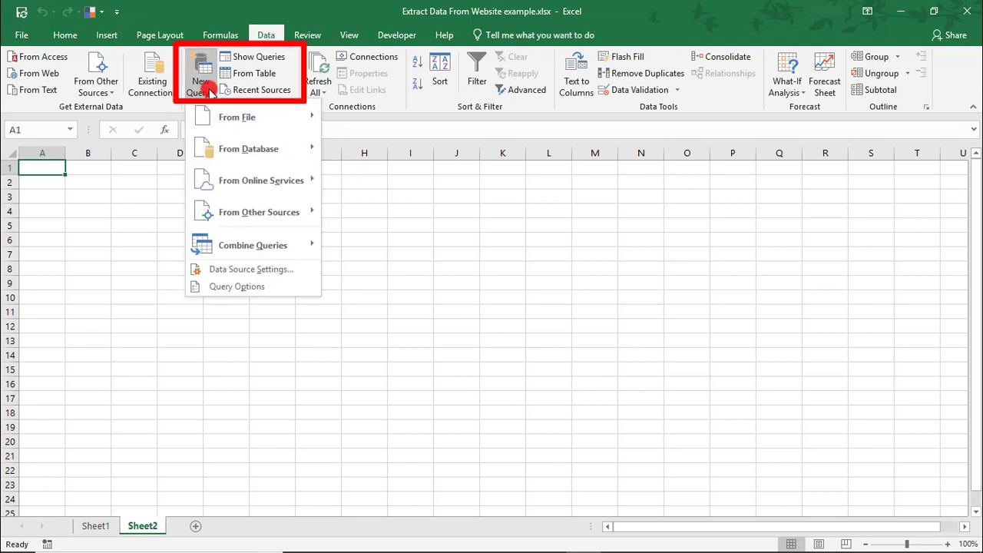
mouse_move(231, 209)
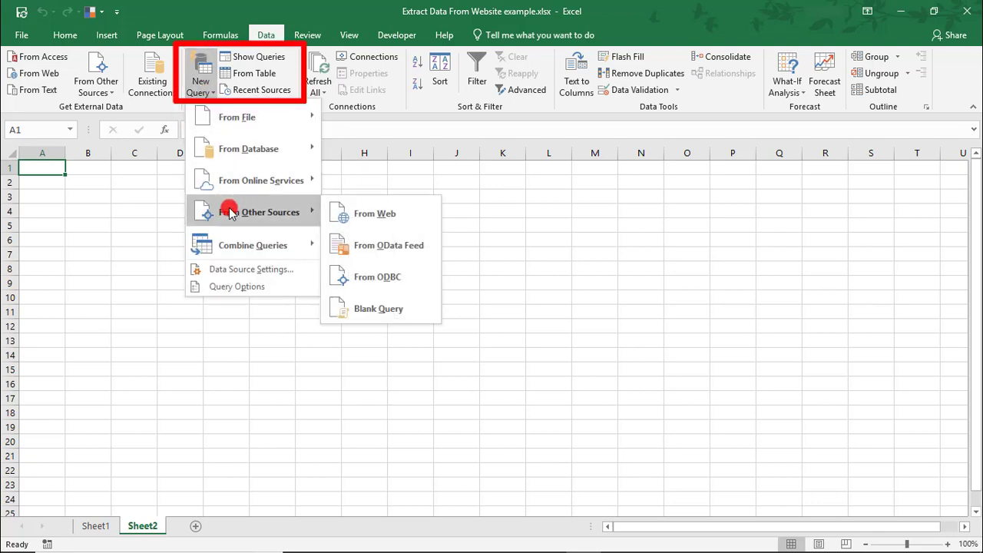
click(394, 220)
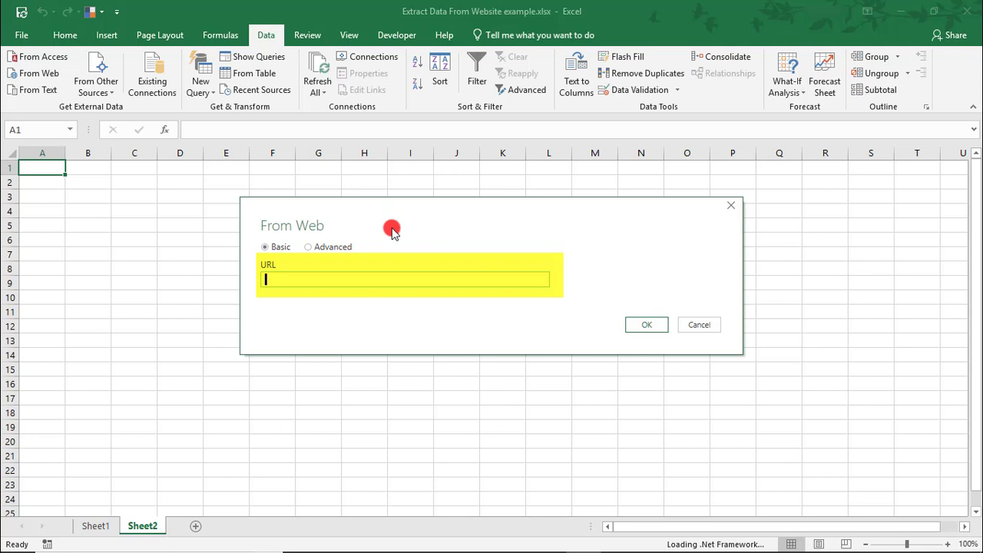
Paste the Wikipedia busiest-airports-by-passenger-traffic URL into the From Web URL box
text(https://en.wikipedia.org/wiki/List_of_busiest_airports_by_passenger_traffic)
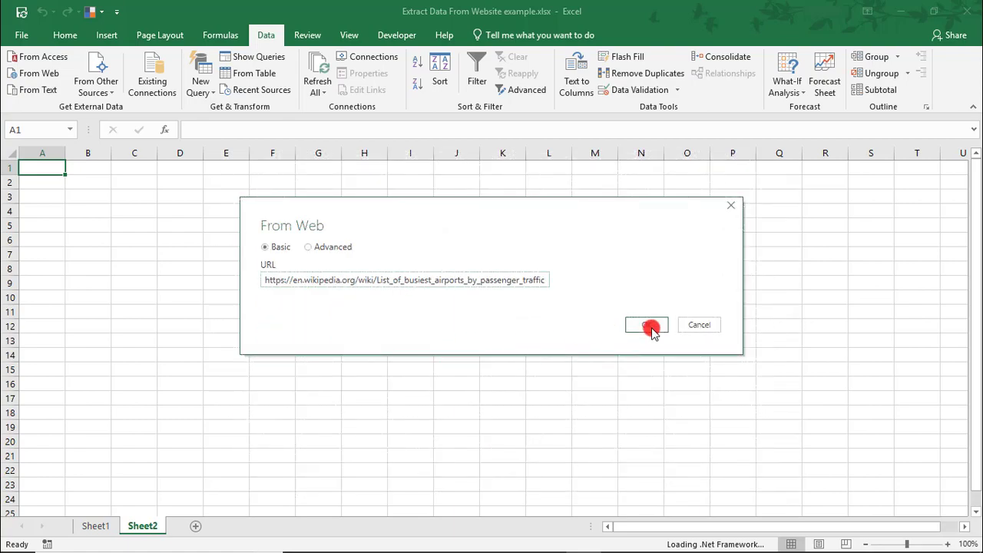
Confirm the URL and preview the 2018 and 2017 statistics tables, including the Web View
click(649, 326)
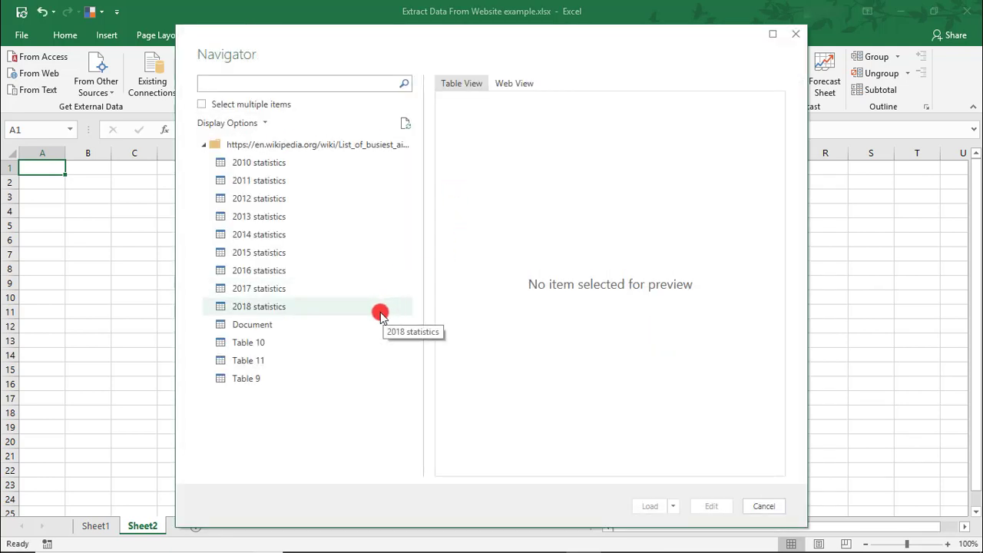
click(276, 308)
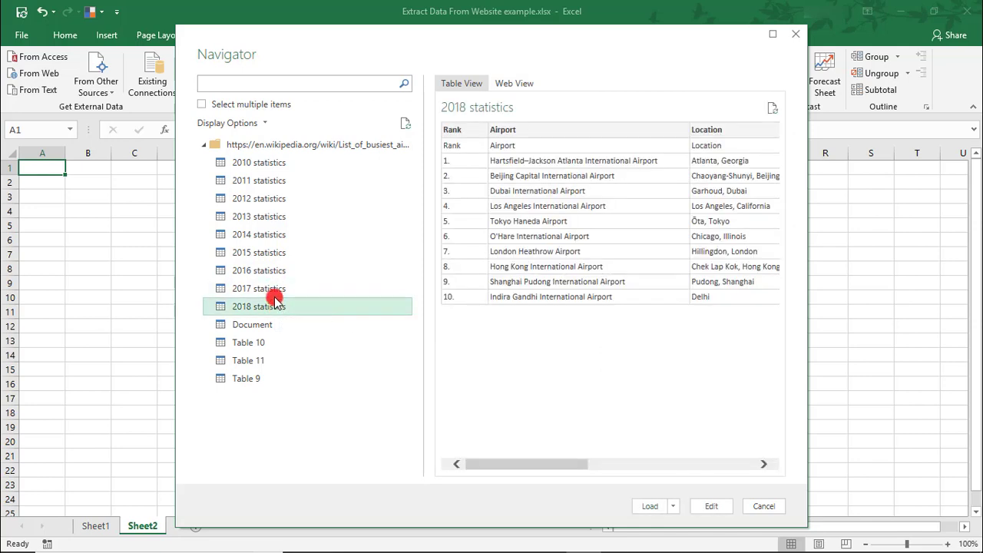
click(274, 291)
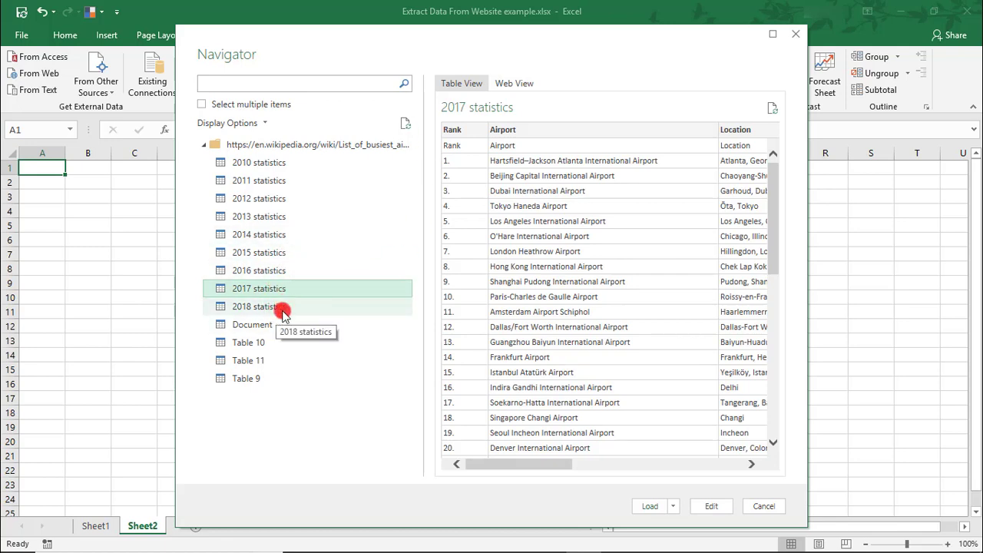
click(515, 82)
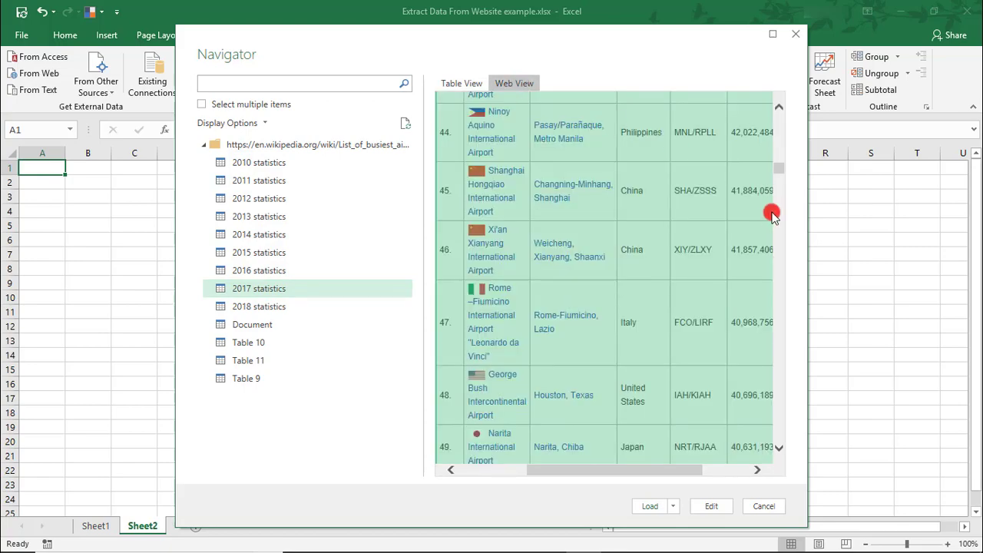
drag(778, 169, 778, 138)
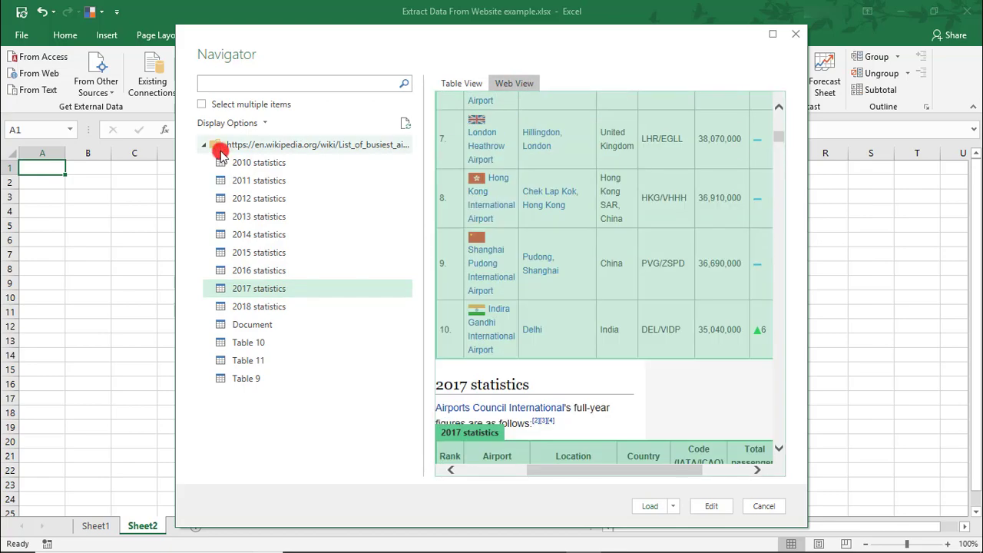
Enable multiple-item selection and tick the 2017 statistics table for import
click(202, 106)
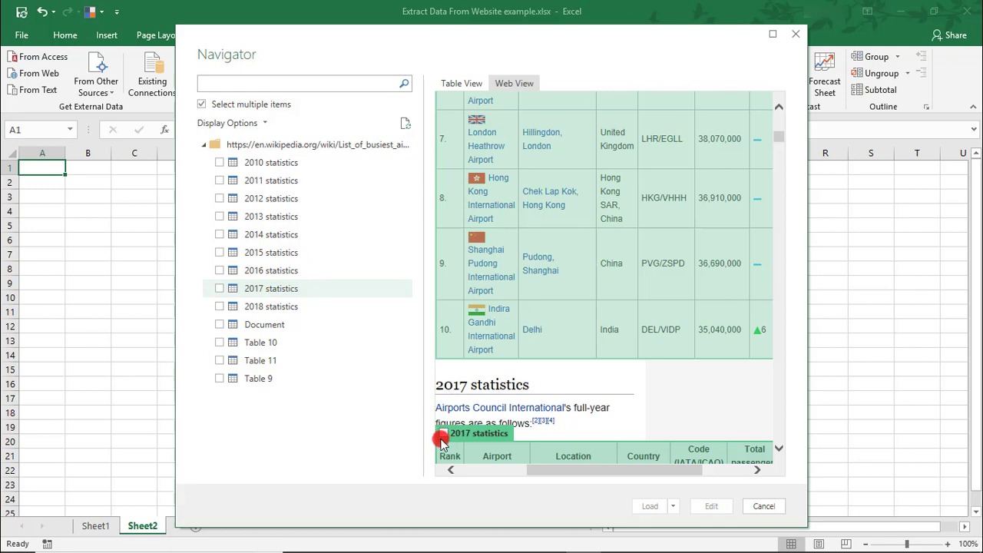
click(452, 85)
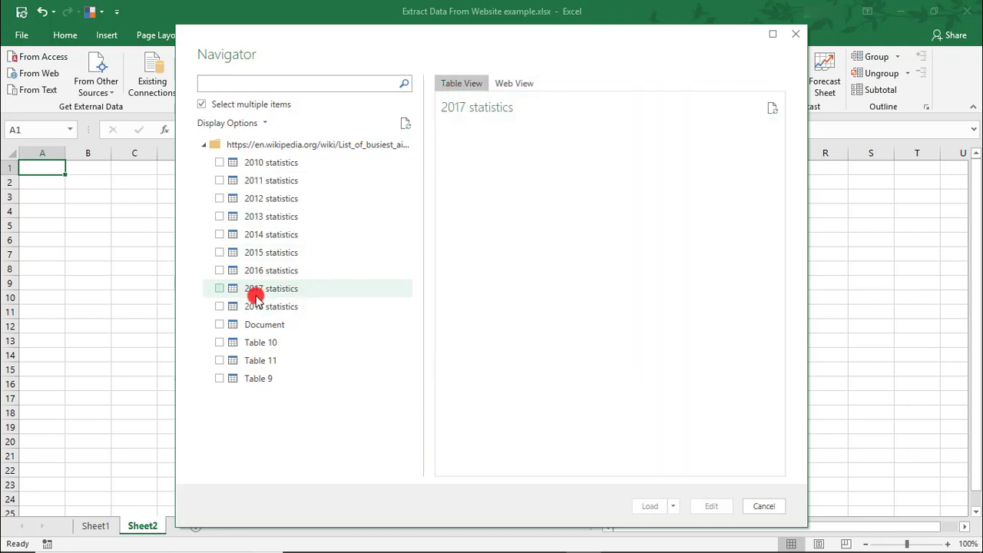
click(219, 294)
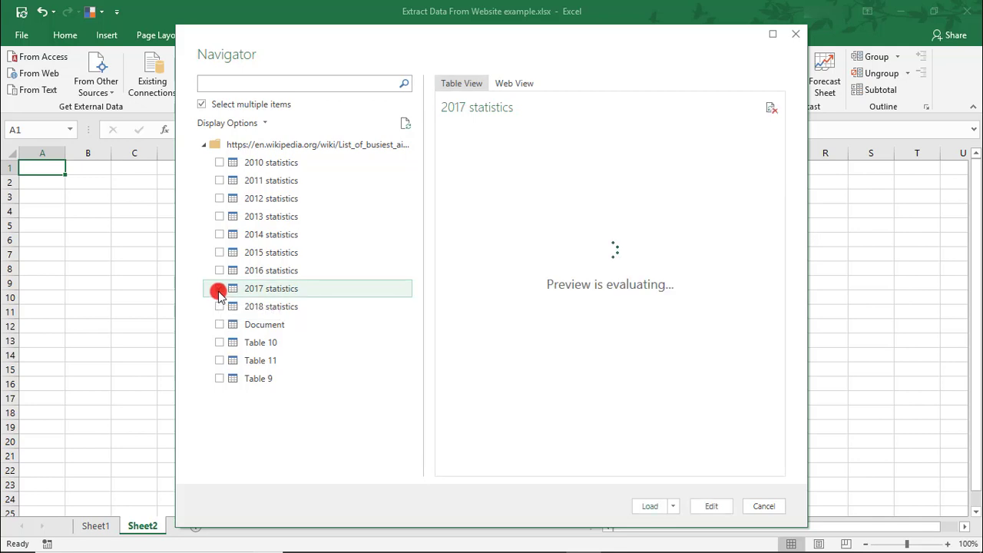
click(208, 286)
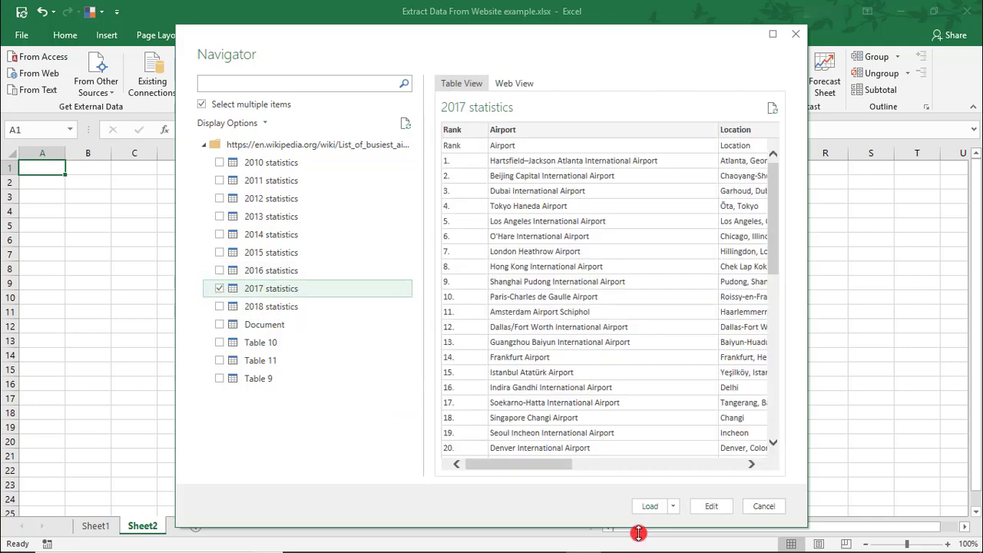
Load the 2017 statistics query as a table at $A$1 of the existing Sheet2
click(649, 507)
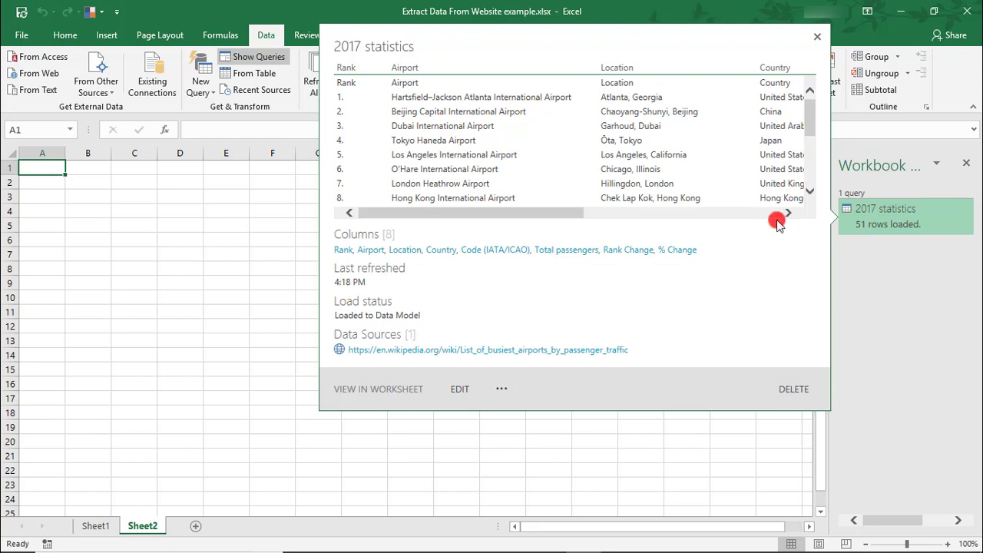
right_click(906, 223)
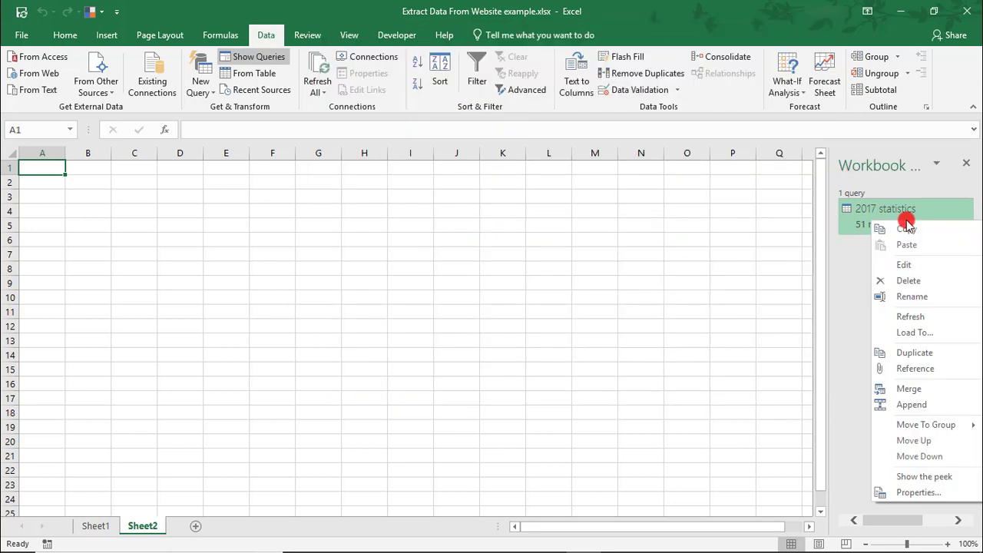
click(903, 333)
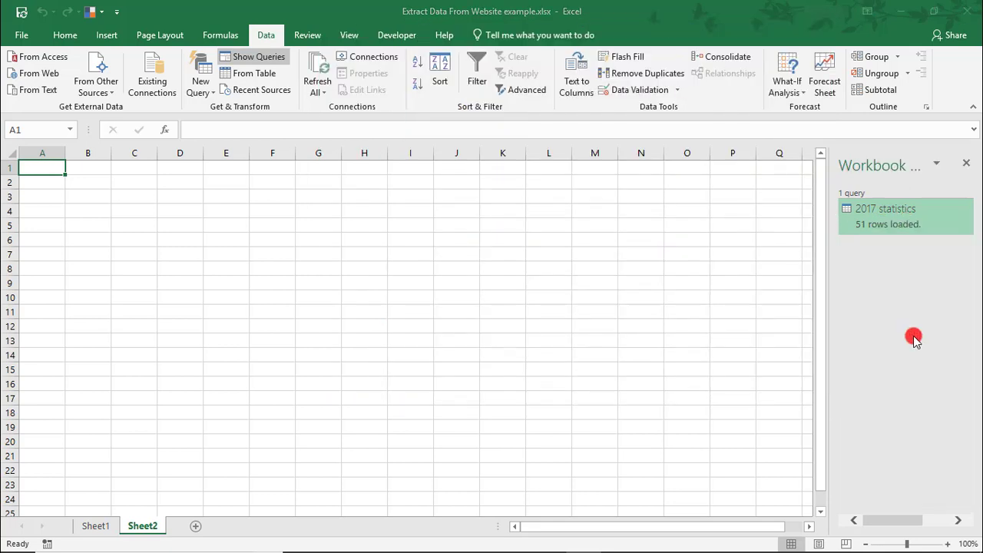
click(406, 220)
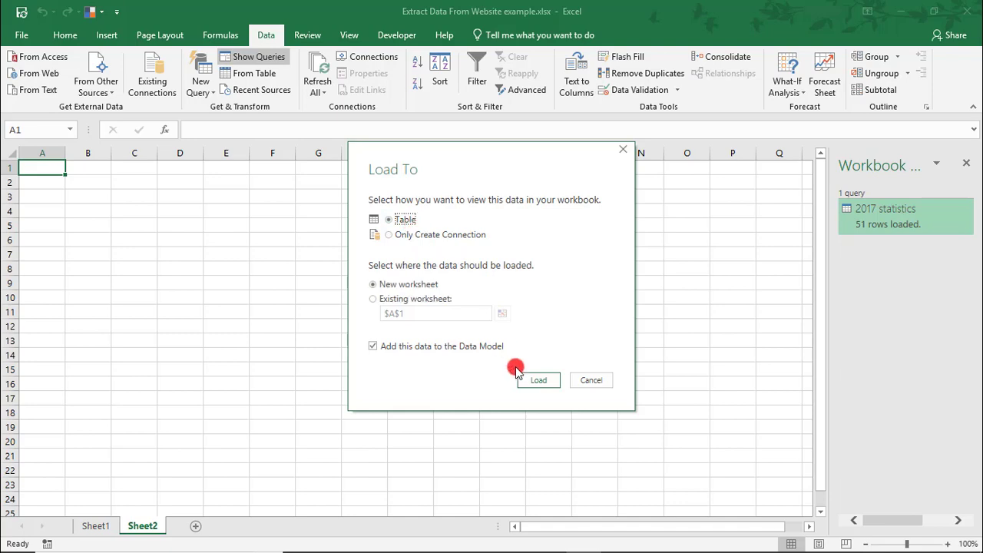
click(413, 299)
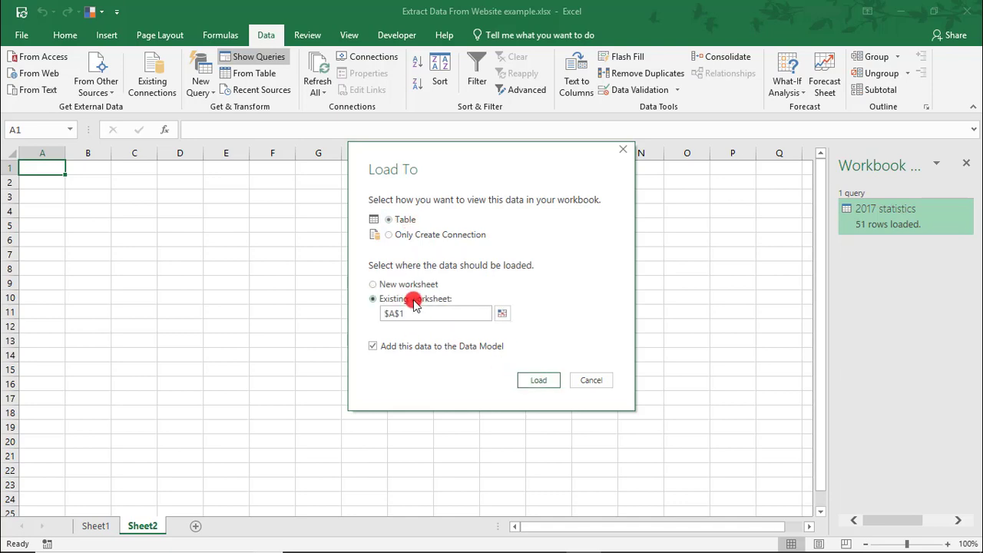
click(538, 380)
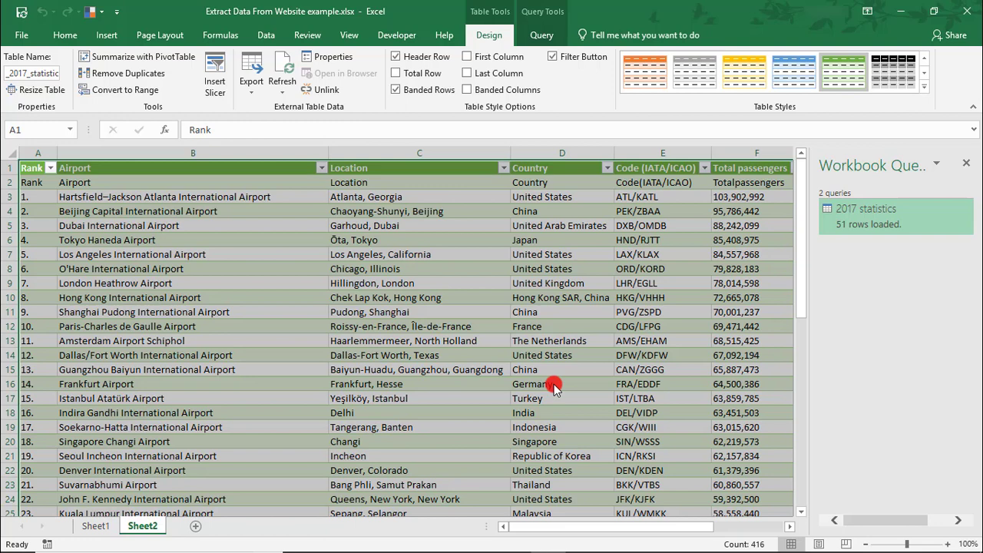
drag(818, 262, 829, 261)
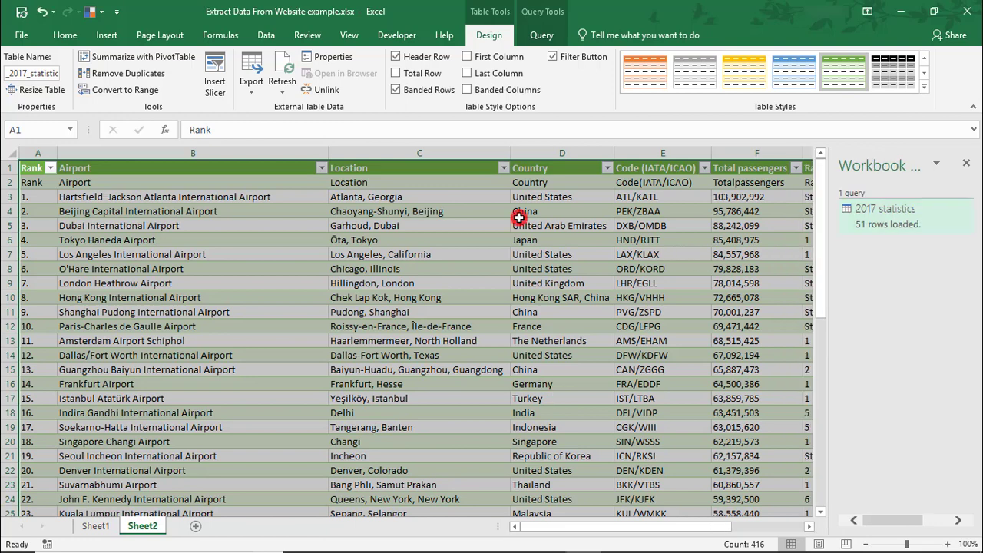
click(266, 36)
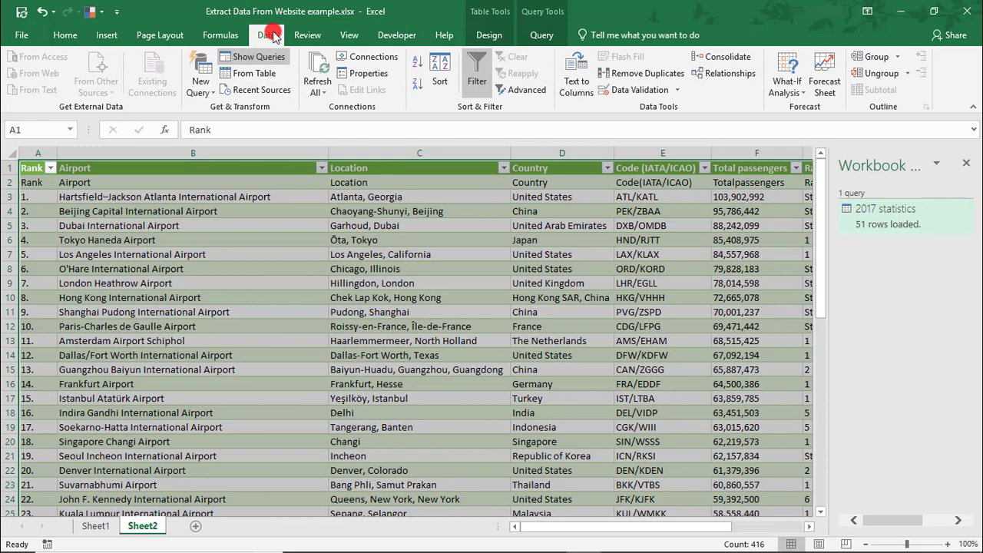
Load the Wikipedia page's 2016 statistics table via a From Web query into new Sheet3
click(197, 83)
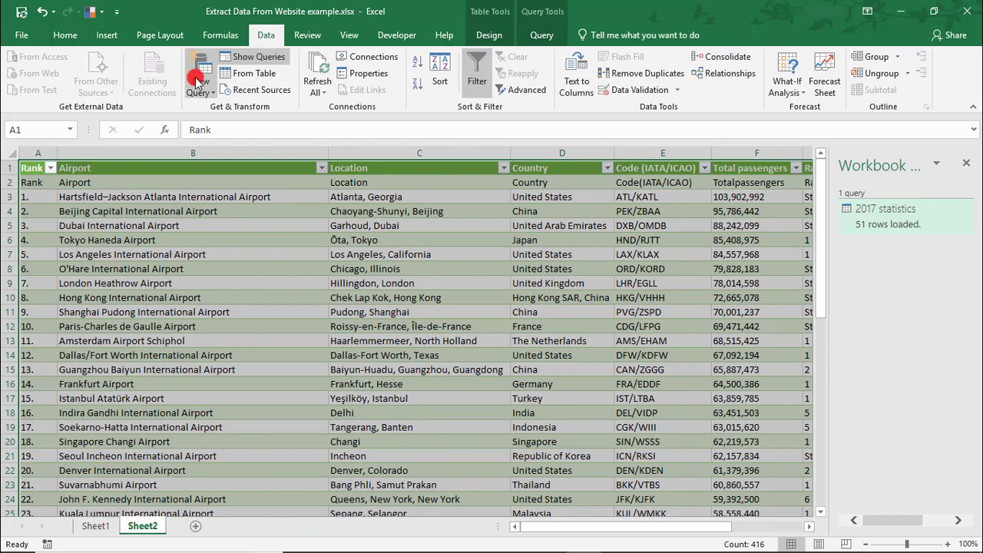
click(197, 83)
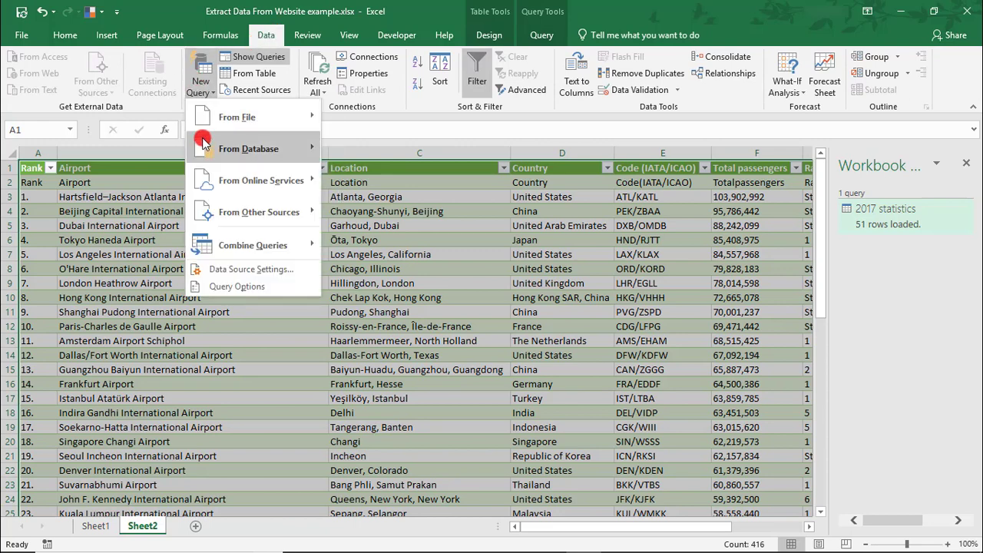
mouse_move(211, 217)
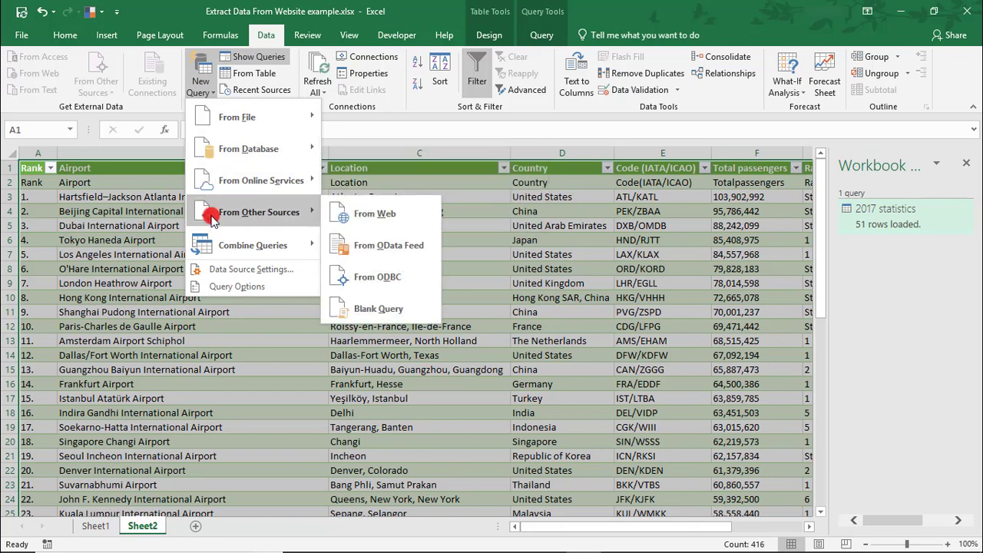
click(353, 217)
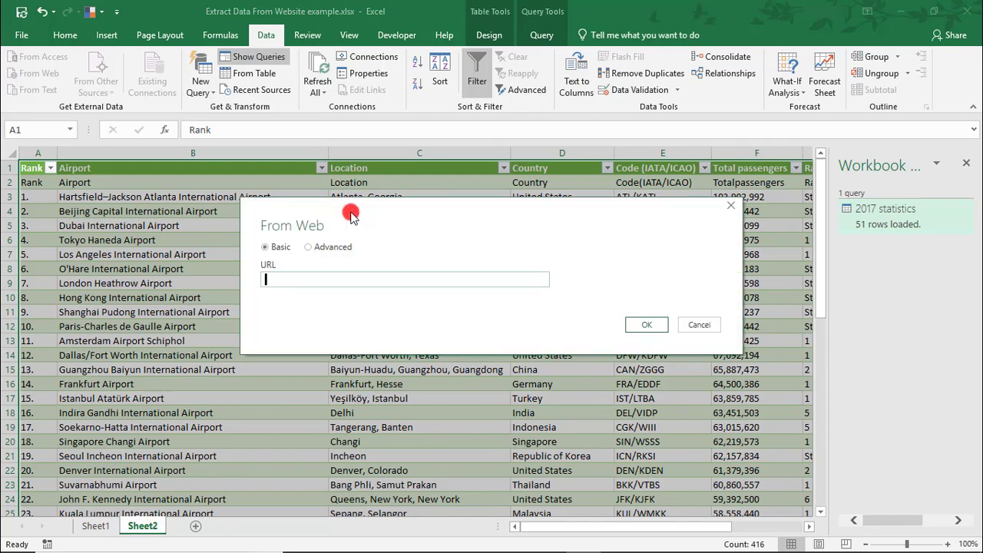
text(https://en.wikipedia.org/wiki/List_of_busiest_airports_by_passenger_traffic)
click(646, 324)
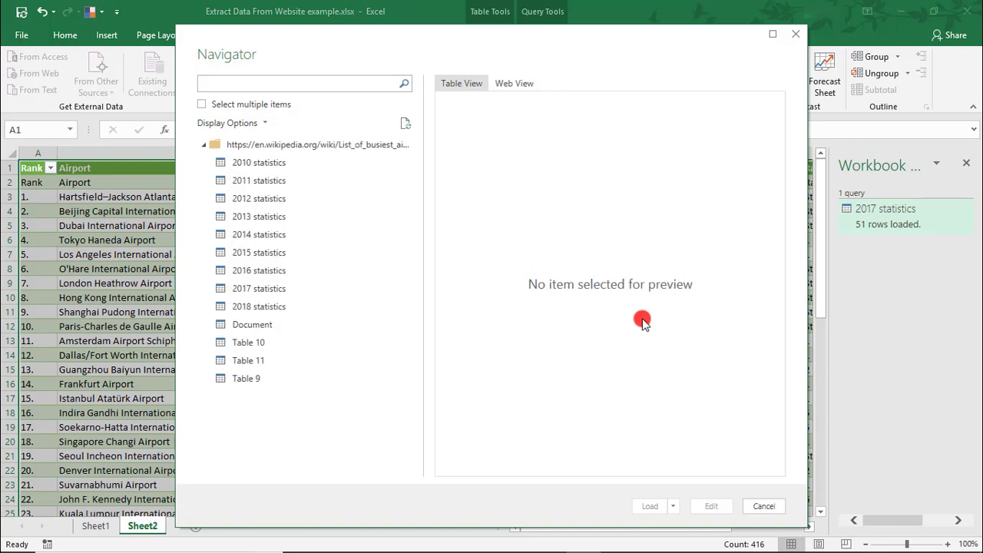
click(229, 270)
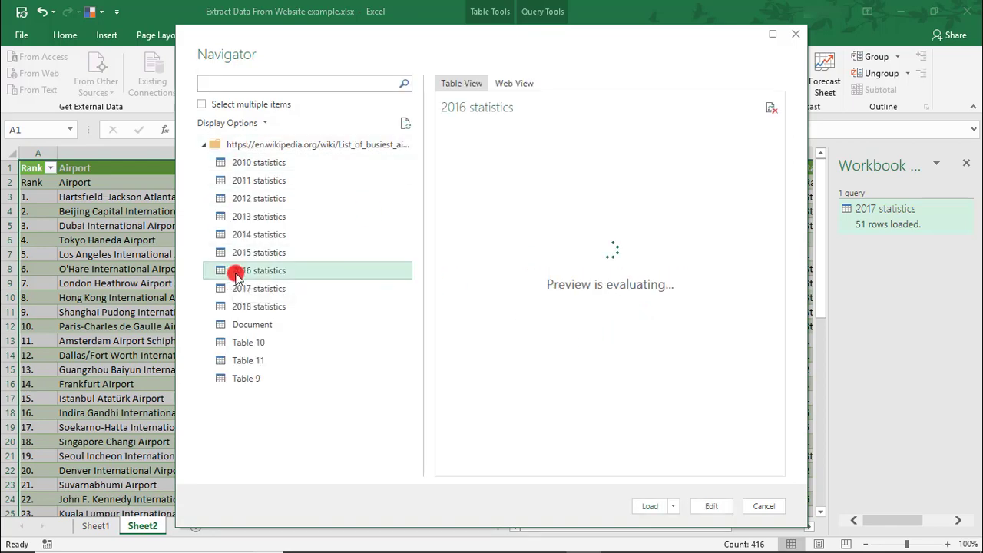
click(650, 507)
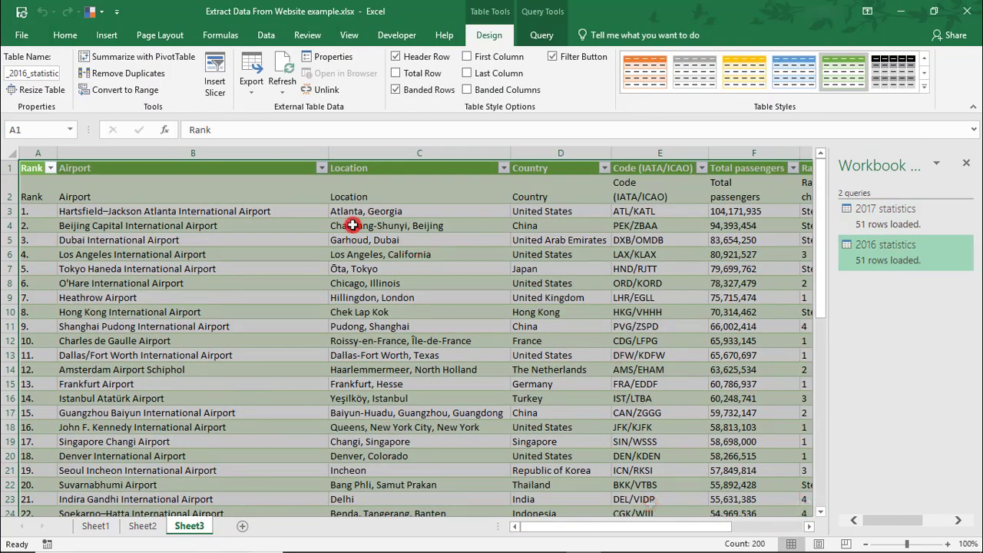
click(266, 35)
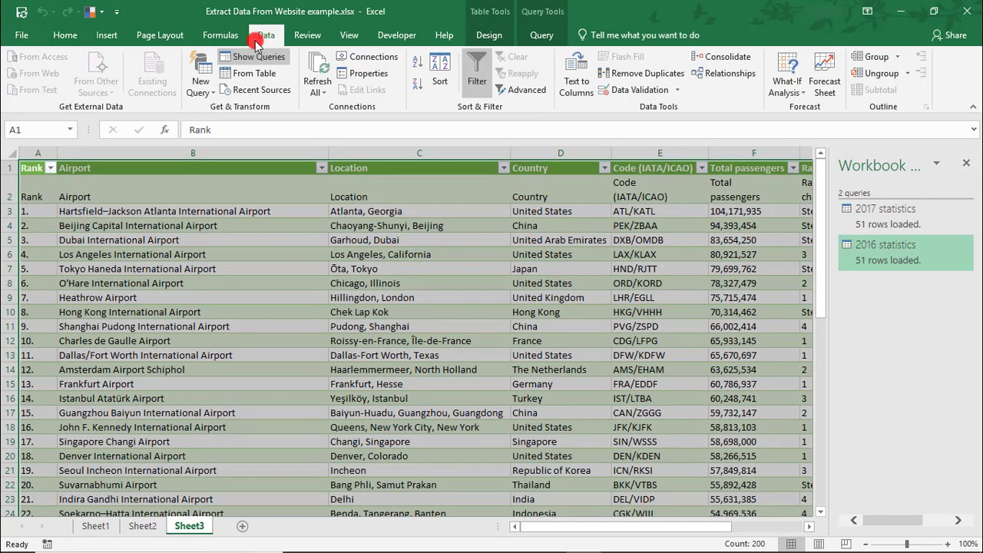
click(382, 60)
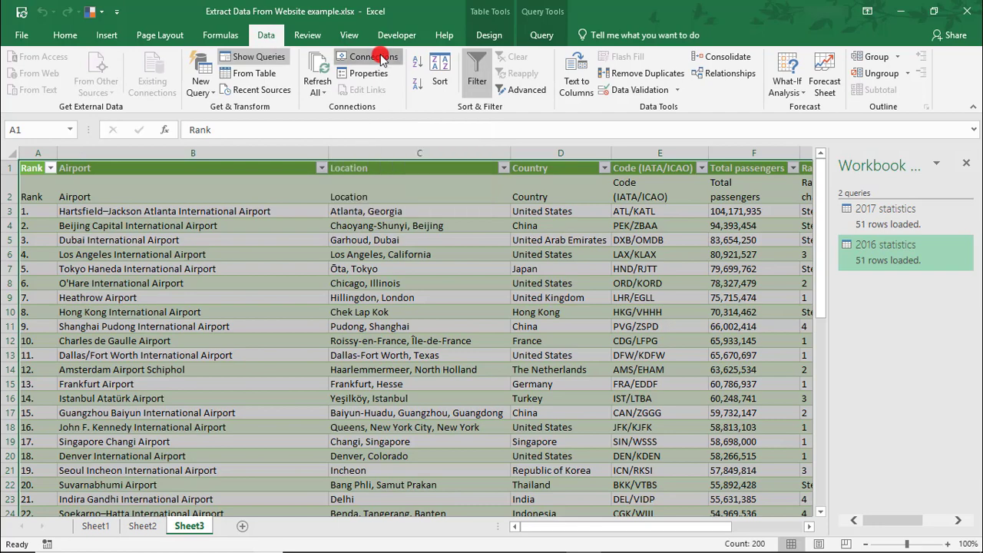
click(618, 225)
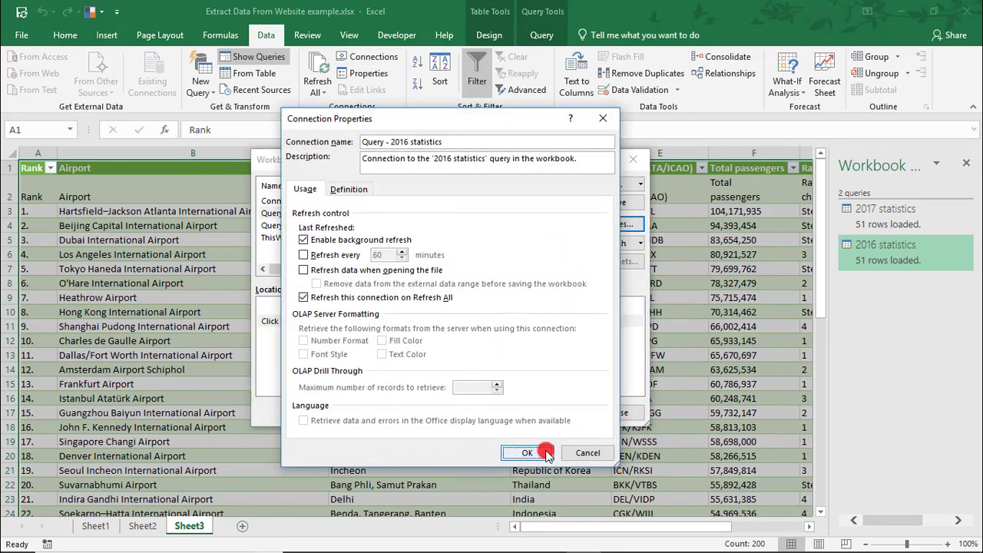
click(592, 454)
click(606, 413)
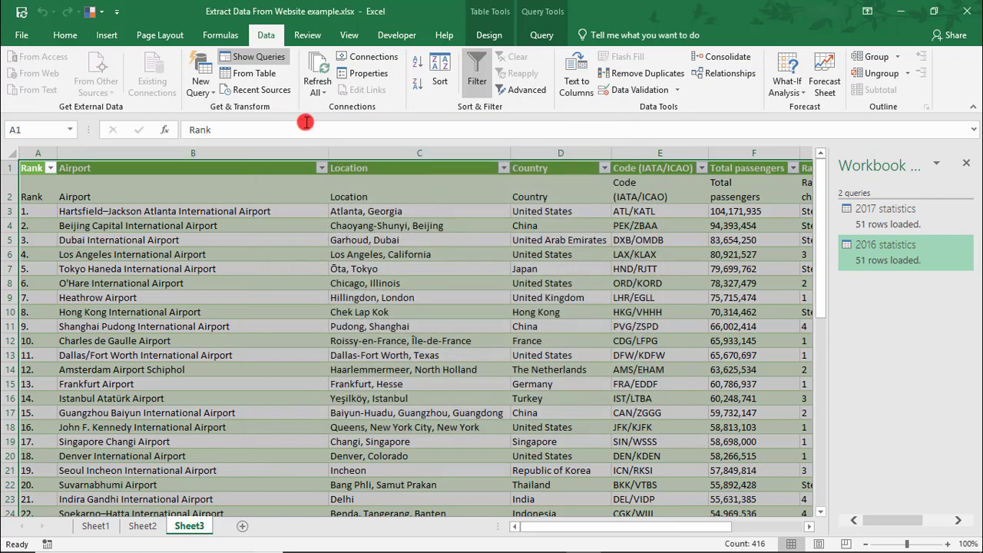
click(369, 74)
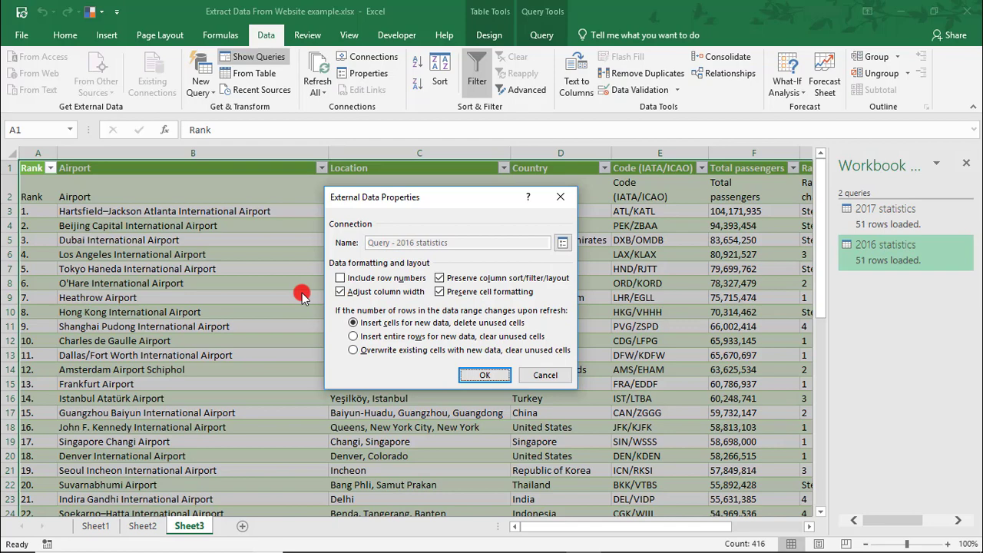
click(507, 372)
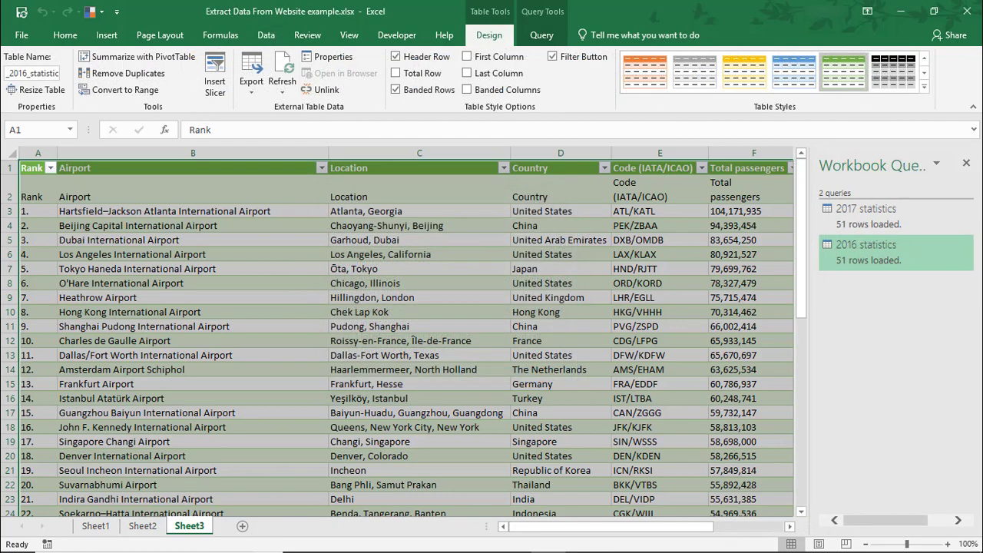